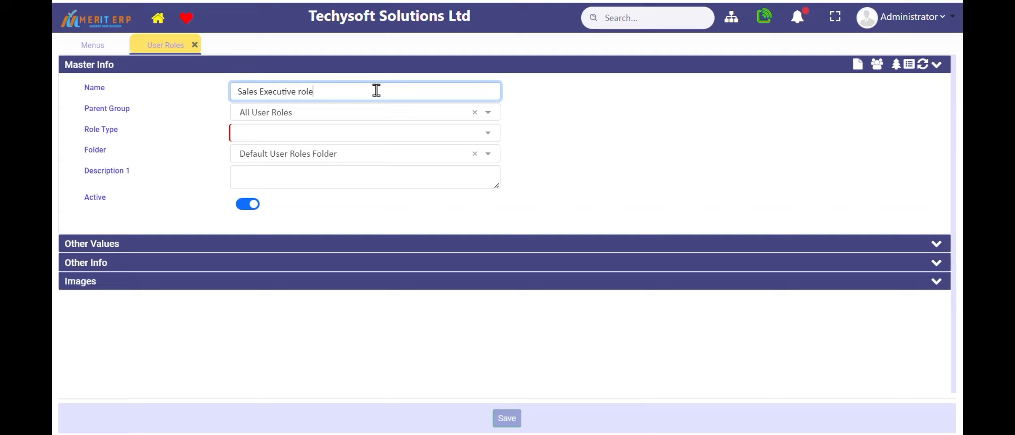
Set the role type of the Sales Executive role to Product Admin
{"action": "key", "text": "Tab"}
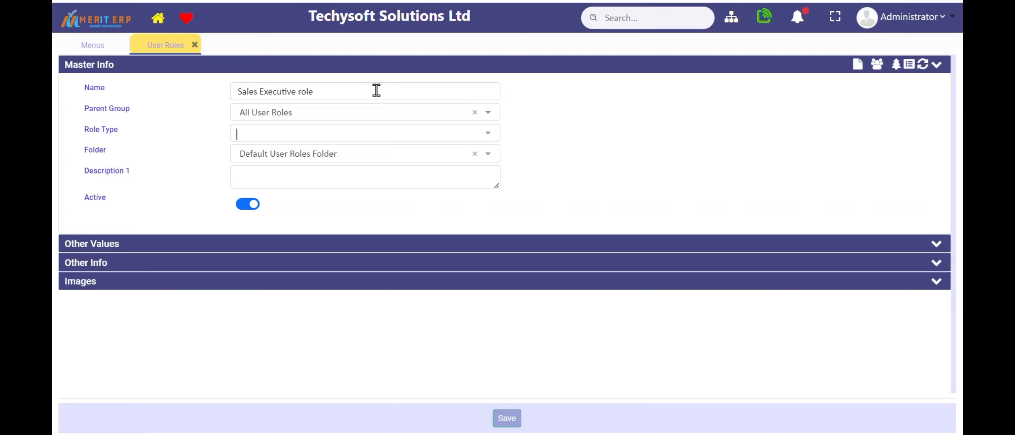
{"action": "key", "text": "Tab"}
{"action": "key", "text": "Down"}
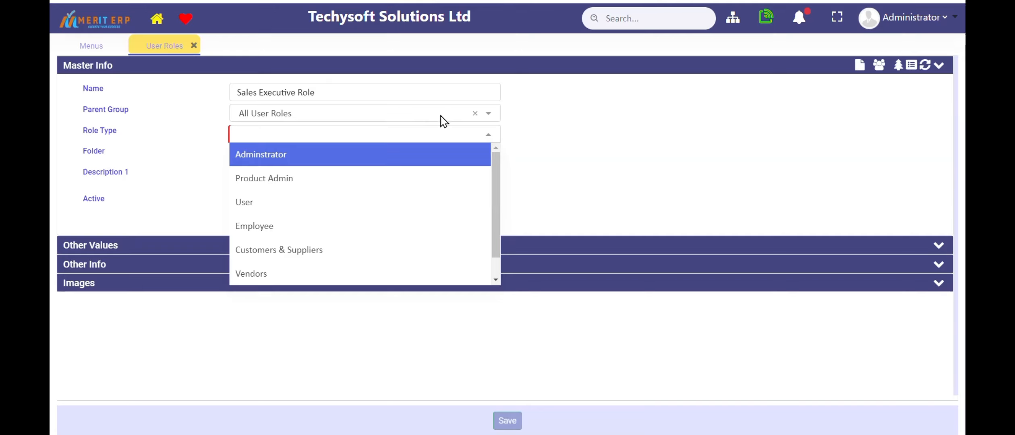
{"action": "left_click", "coordinate": [448, 158]}
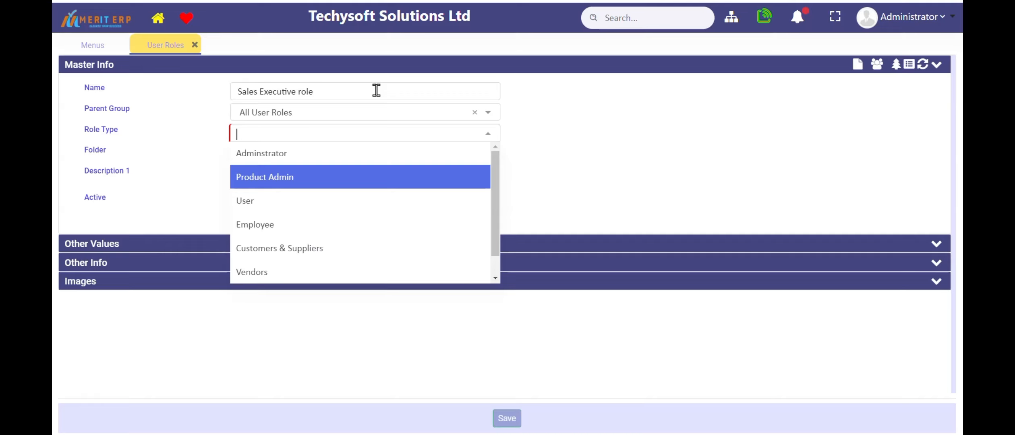
{"action": "key", "text": "Return"}
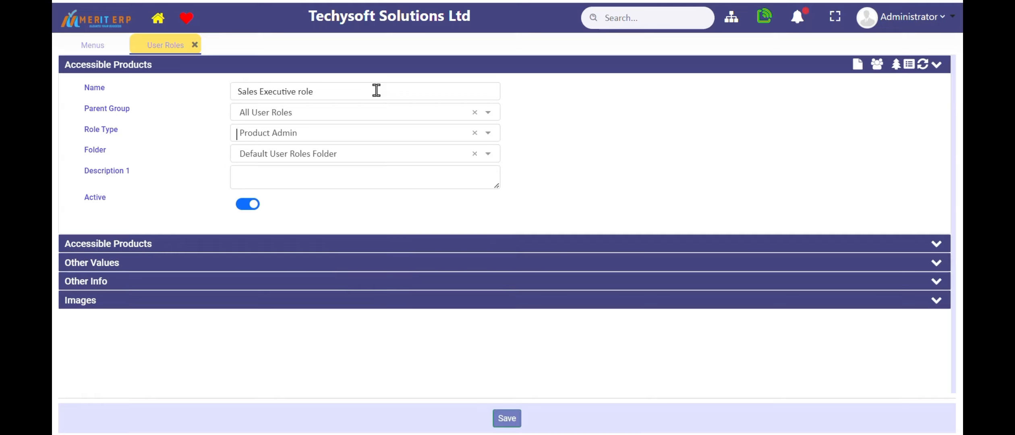
Expand the Accessible Products section and look through the ERP products that access can be granted to
{"action": "left_click", "coordinate": [325, 242]}
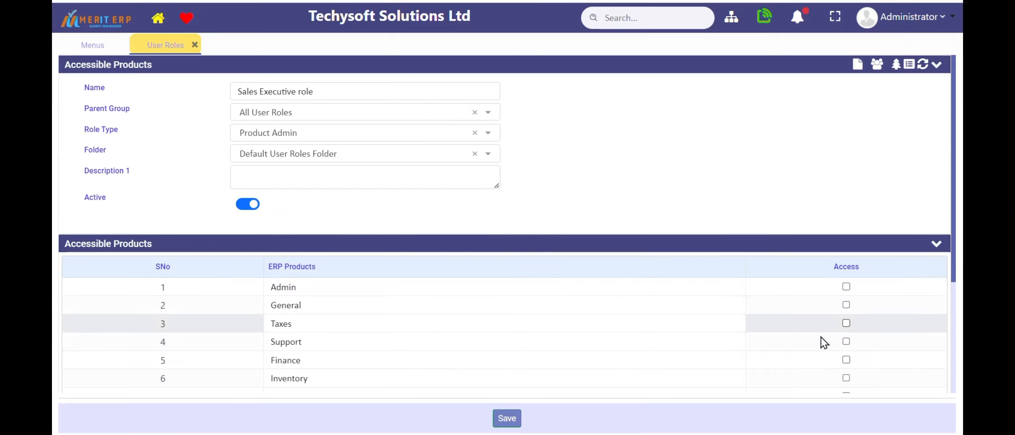
{"action": "scroll", "coordinate": [862, 349], "scroll_direction": "down", "scroll_amount": 3}
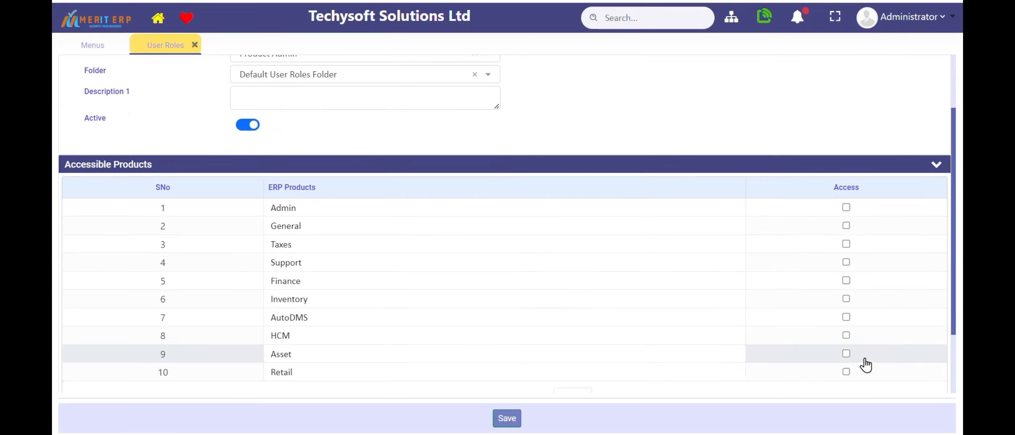
{"action": "scroll", "coordinate": [372, 145], "scroll_direction": "up", "scroll_amount": 3}
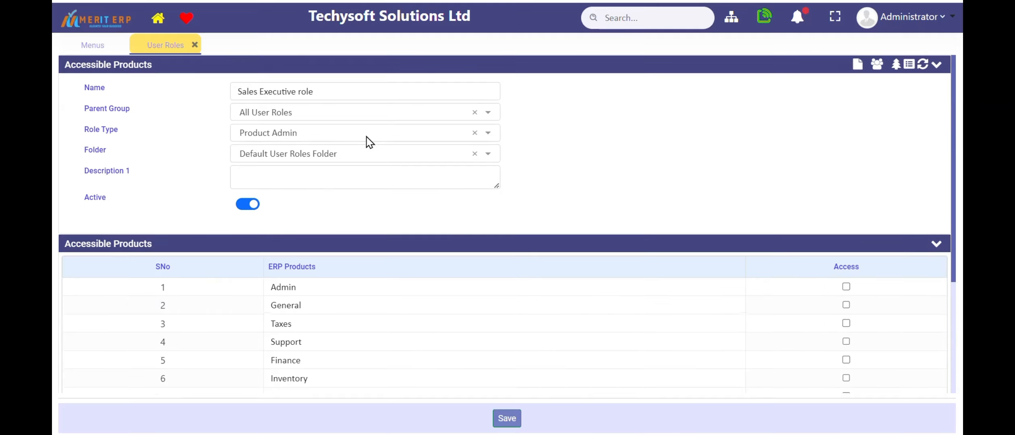
Switch the role type to Employee, Customers & Suppliers and Vendors in turn
{"action": "left_click", "coordinate": [315, 136]}
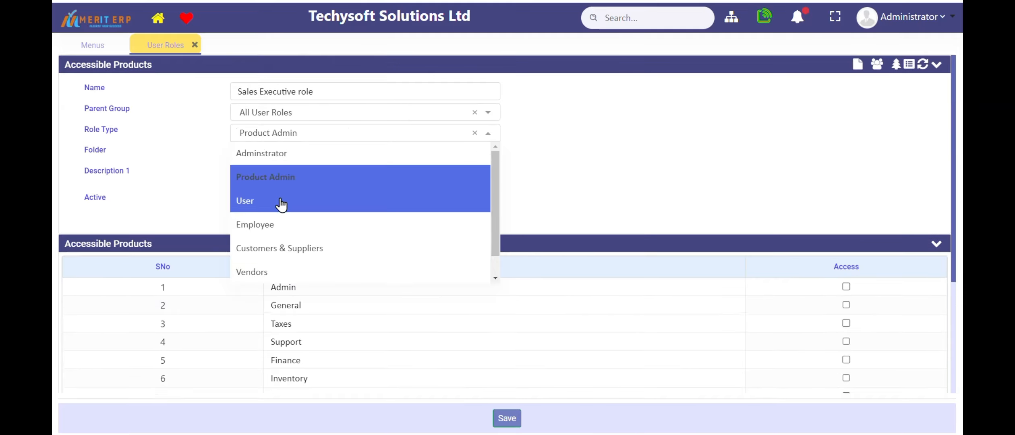
{"action": "left_click", "coordinate": [278, 224]}
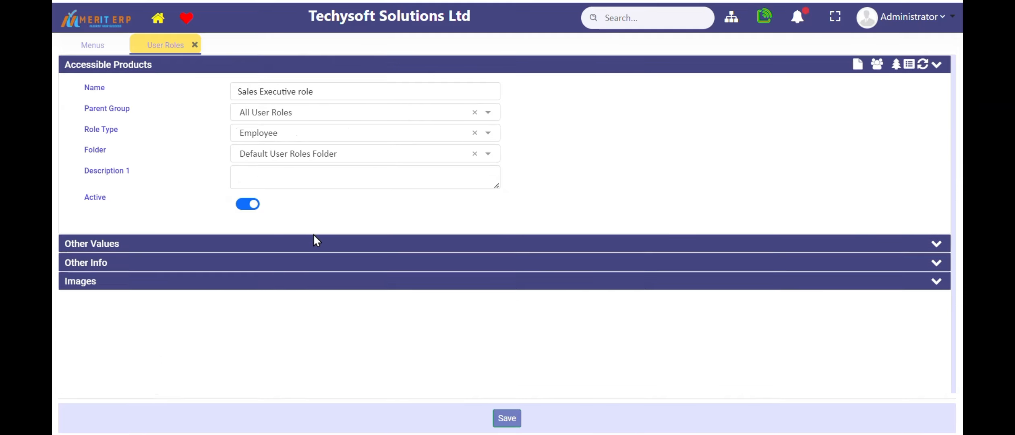
{"action": "left_click", "coordinate": [319, 137]}
{"action": "left_click", "coordinate": [300, 255]}
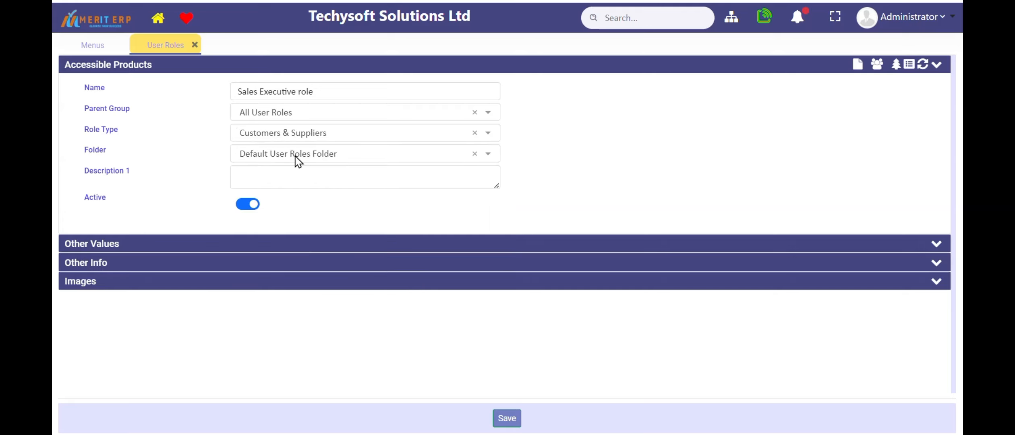
{"action": "left_click", "coordinate": [295, 134]}
{"action": "left_click", "coordinate": [284, 273]}
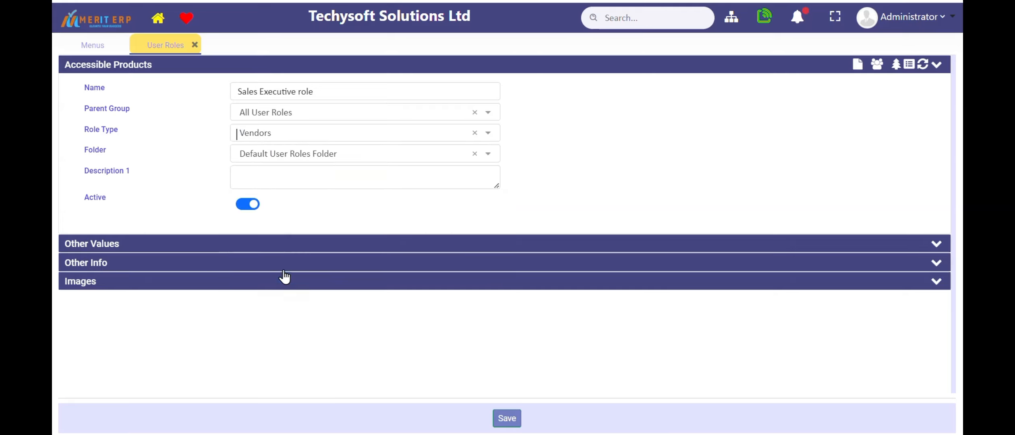
Set the role type to User and save the Sales Executive role
{"action": "left_click", "coordinate": [290, 129]}
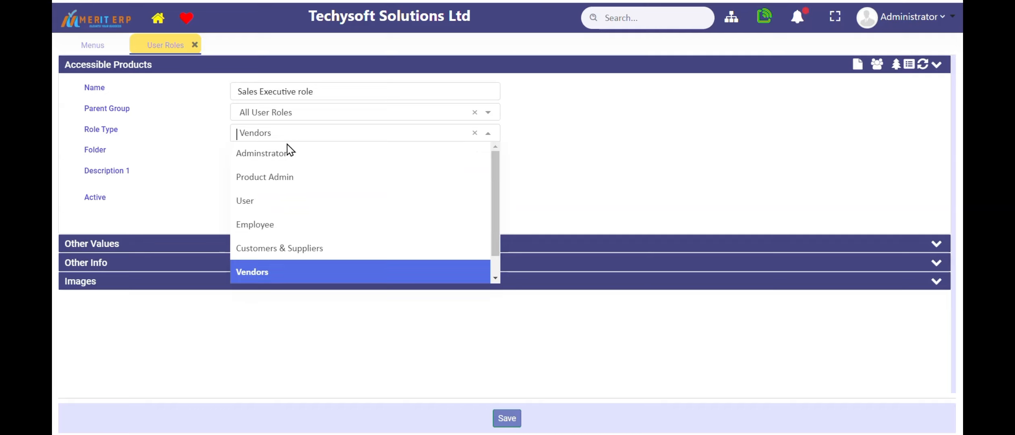
{"action": "left_click", "coordinate": [277, 201]}
{"action": "left_click", "coordinate": [277, 179]}
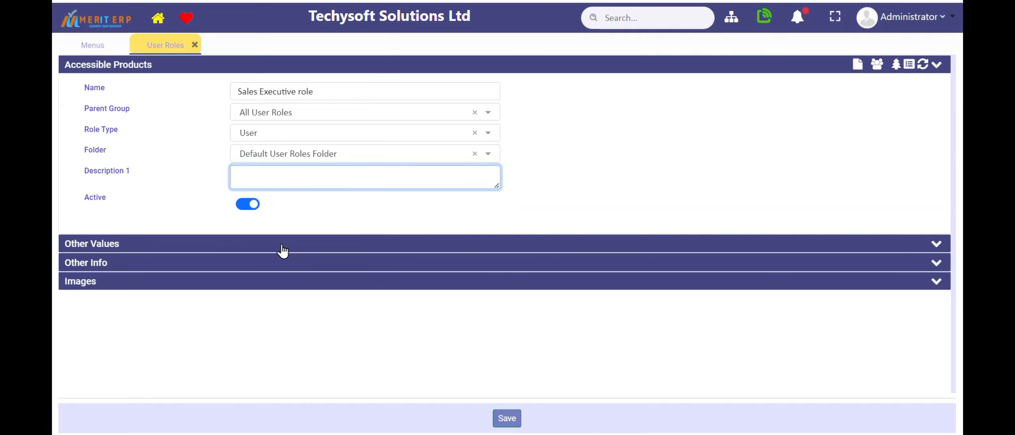
{"action": "left_click", "coordinate": [502, 418]}
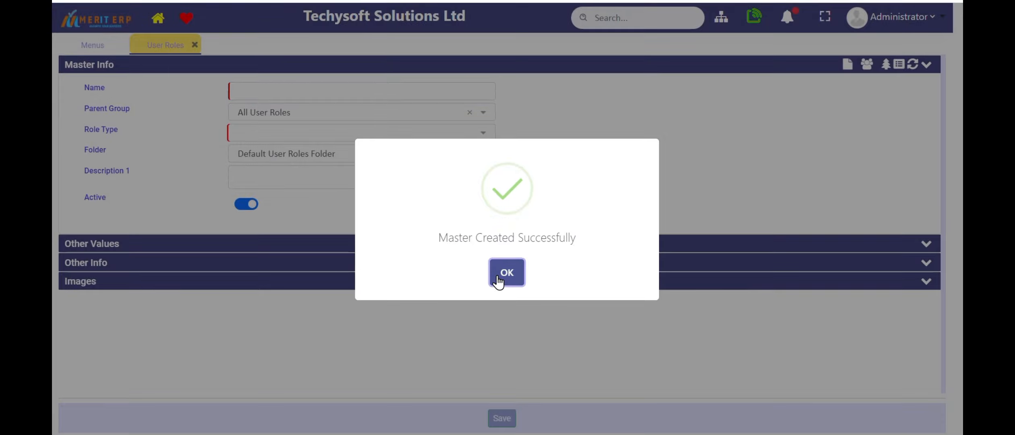
{"action": "left_click", "coordinate": [497, 275]}
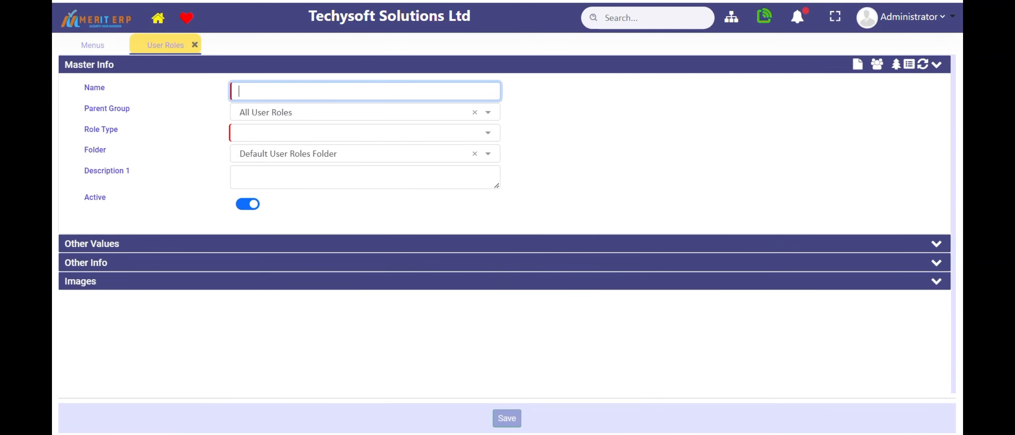
Start a new user permissions entry from the Admin configurations
{"action": "left_click", "coordinate": [95, 46]}
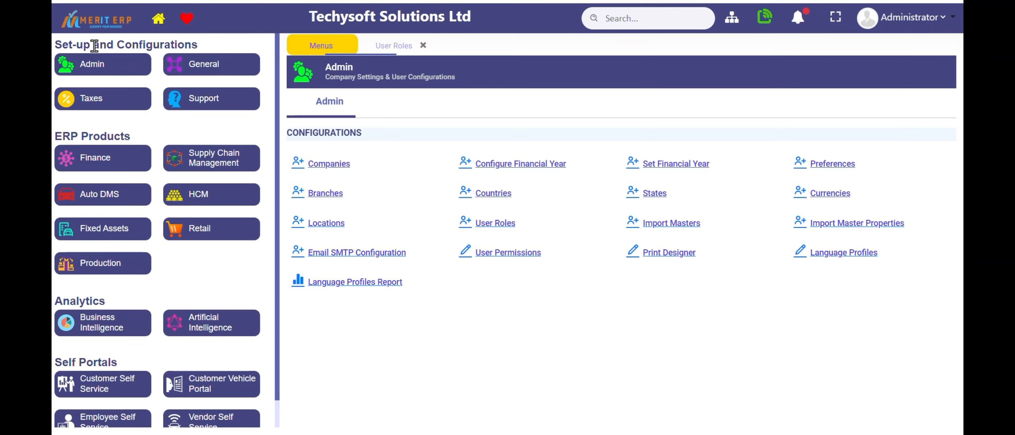
{"action": "left_click", "coordinate": [497, 255]}
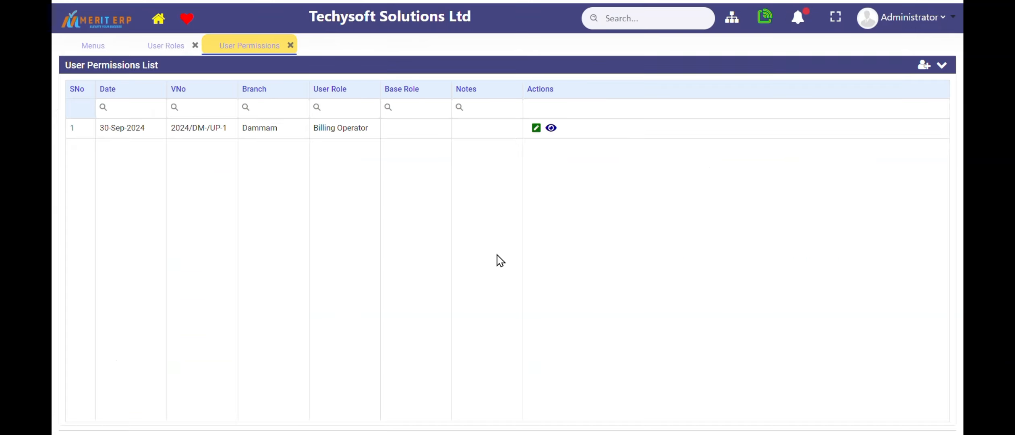
{"action": "left_click", "coordinate": [924, 65]}
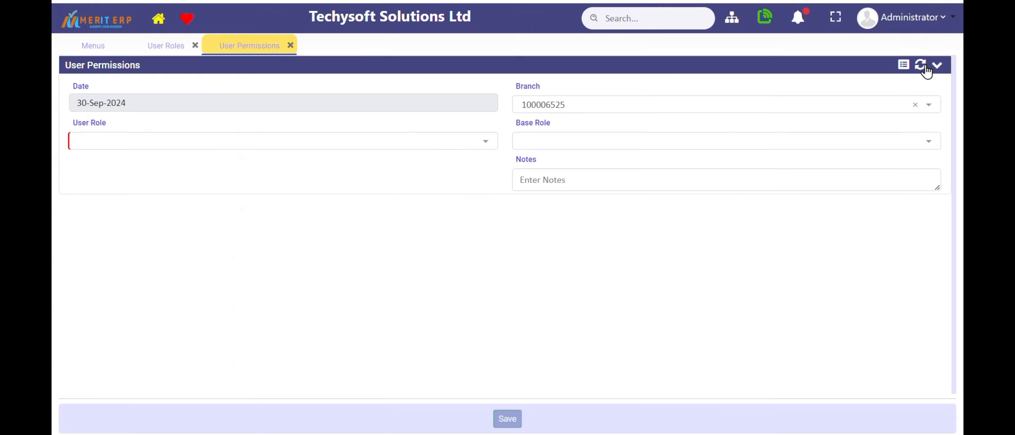
Choose Sales Executive role as the user role and Dammam as the branch for the permissions entry
{"action": "left_click", "coordinate": [284, 145]}
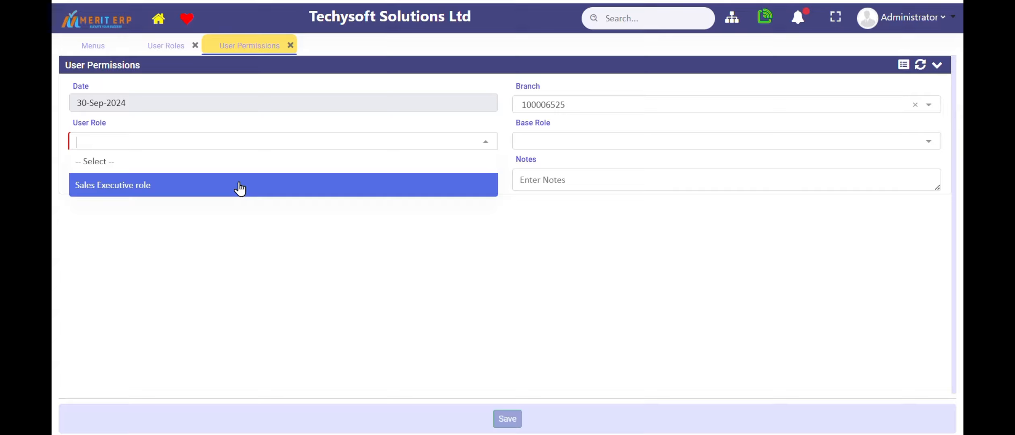
{"action": "left_click", "coordinate": [240, 187]}
{"action": "left_click", "coordinate": [571, 107]}
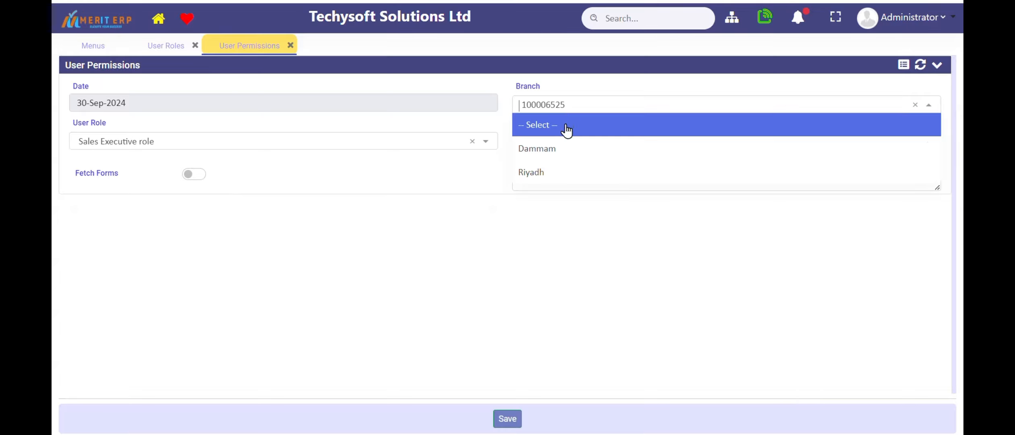
{"action": "left_click", "coordinate": [558, 151]}
Fetch the permission forms and look through the Masters, Transactions and Reports sections
{"action": "left_click", "coordinate": [196, 177]}
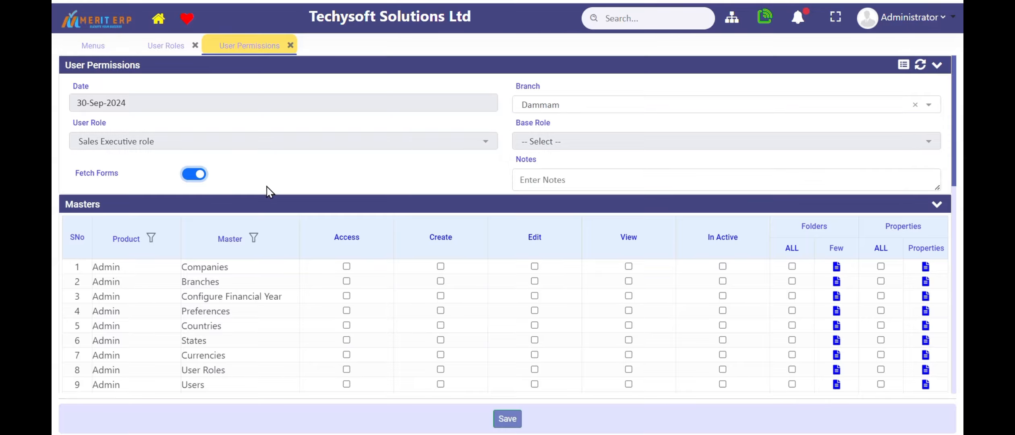
{"action": "scroll", "coordinate": [316, 200], "scroll_direction": "down", "scroll_amount": 4}
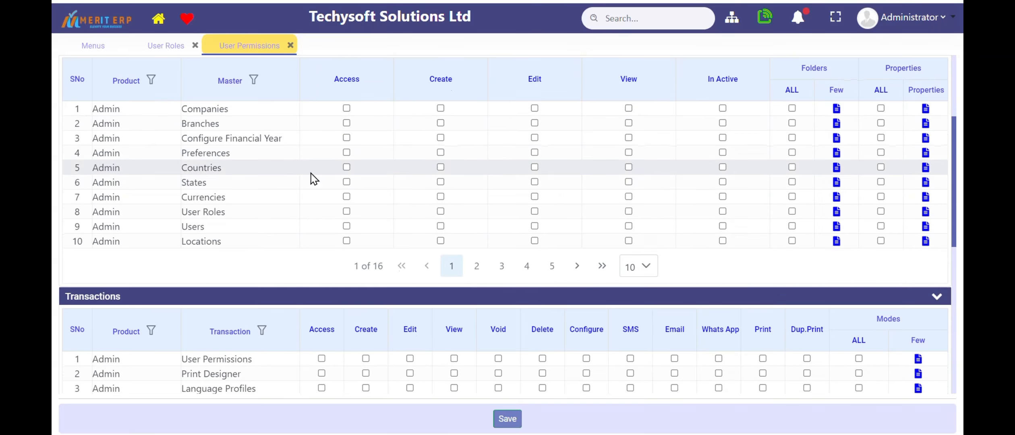
{"action": "scroll", "coordinate": [270, 151], "scroll_direction": "up", "scroll_amount": 1}
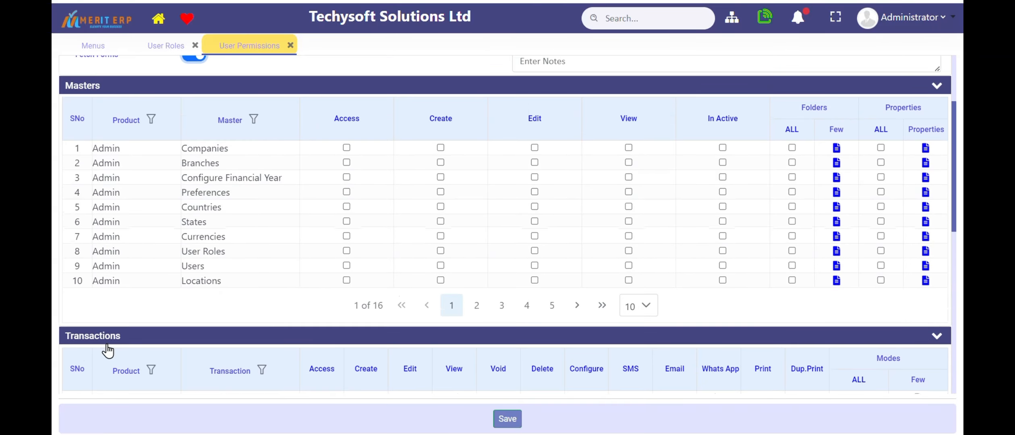
{"action": "scroll", "coordinate": [108, 350], "scroll_direction": "down", "scroll_amount": 7}
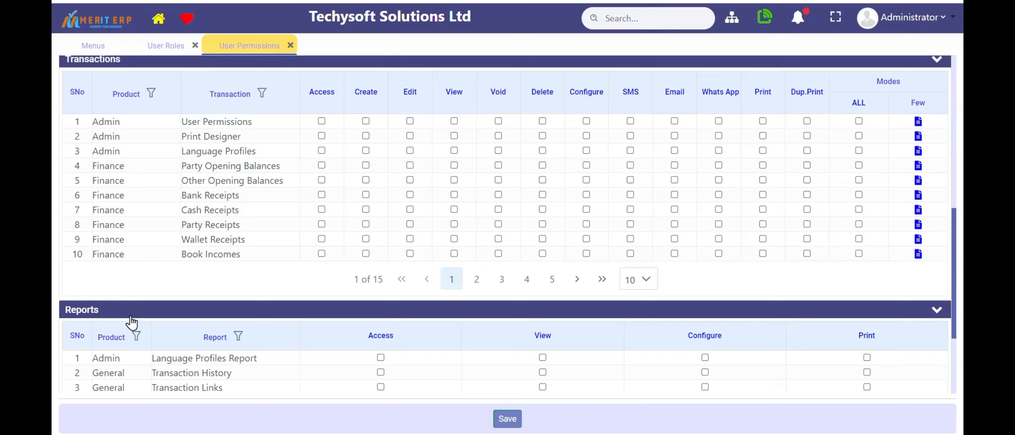
{"action": "scroll", "coordinate": [143, 282], "scroll_direction": "up", "scroll_amount": 10}
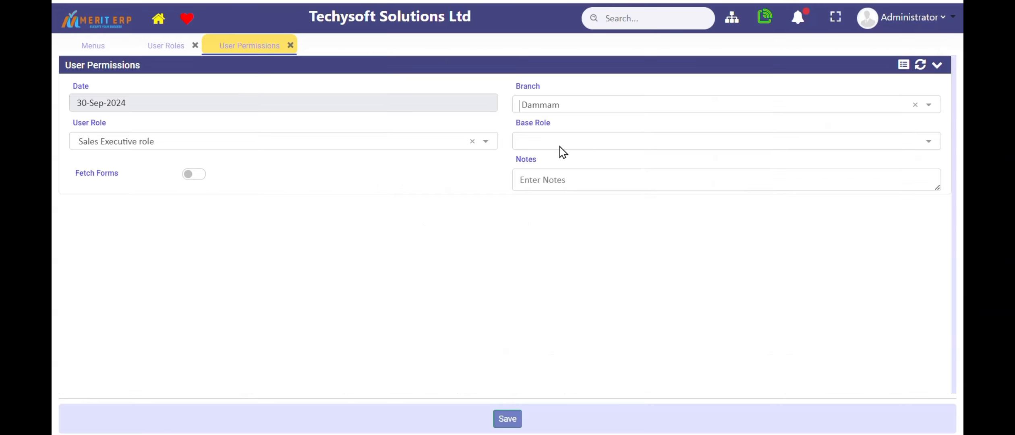
Leave the base role at "-- Select --" and fetch the forms for the Sales Executive role
{"action": "left_click", "coordinate": [555, 143]}
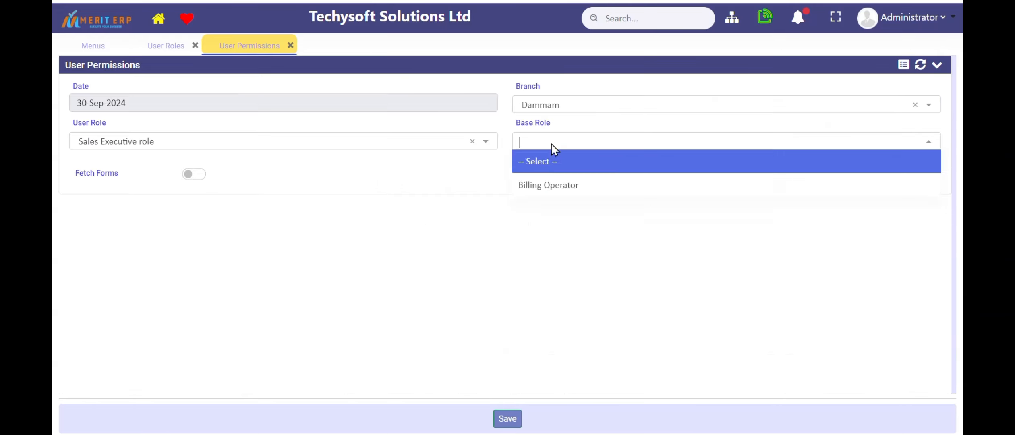
{"action": "left_click", "coordinate": [561, 171]}
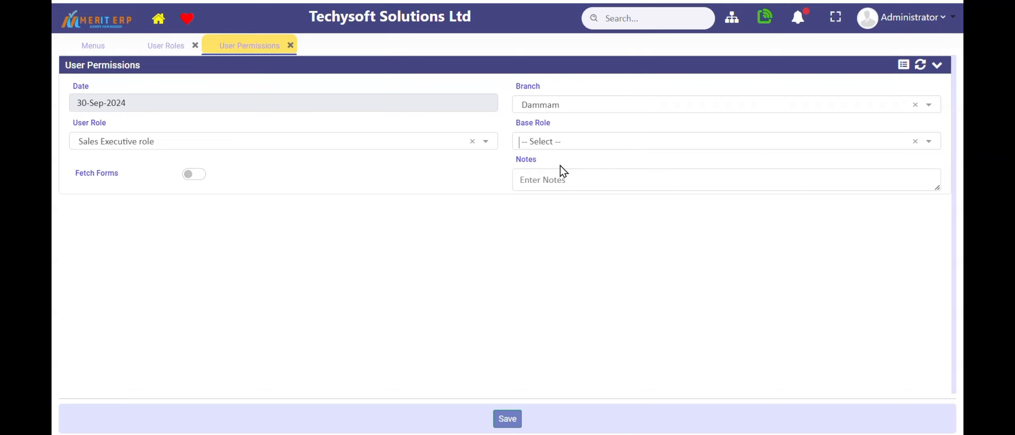
{"action": "left_click", "coordinate": [190, 175]}
Filter the Masters table to products whose name contains Inventory
{"action": "scroll", "coordinate": [169, 181], "scroll_direction": "down", "scroll_amount": 2}
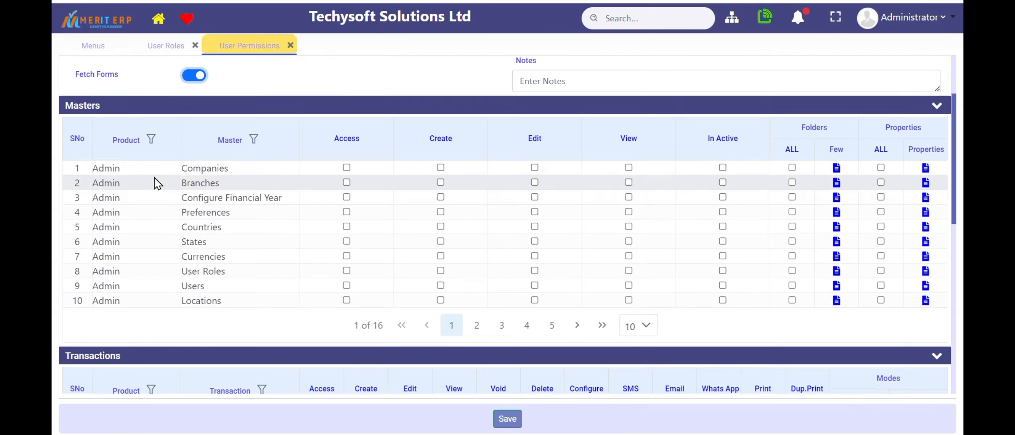
{"action": "left_click", "coordinate": [151, 140]}
{"action": "left_click", "coordinate": [219, 204]}
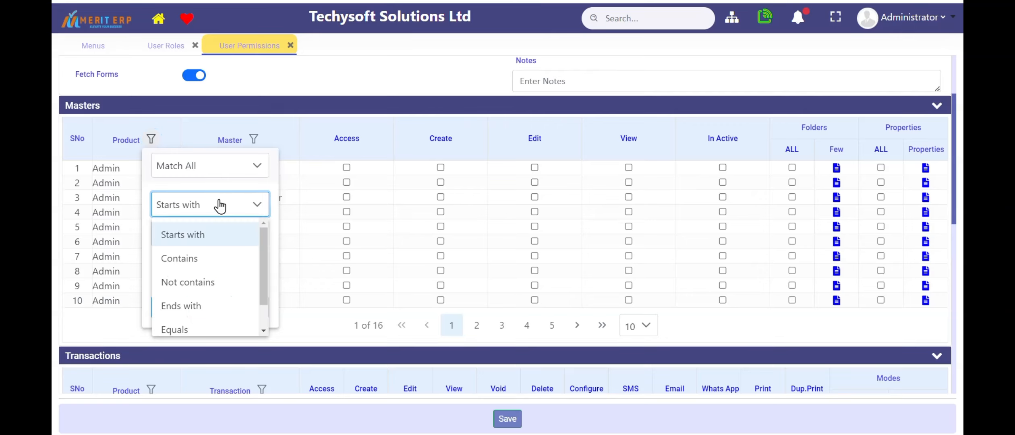
{"action": "left_click", "coordinate": [194, 253]}
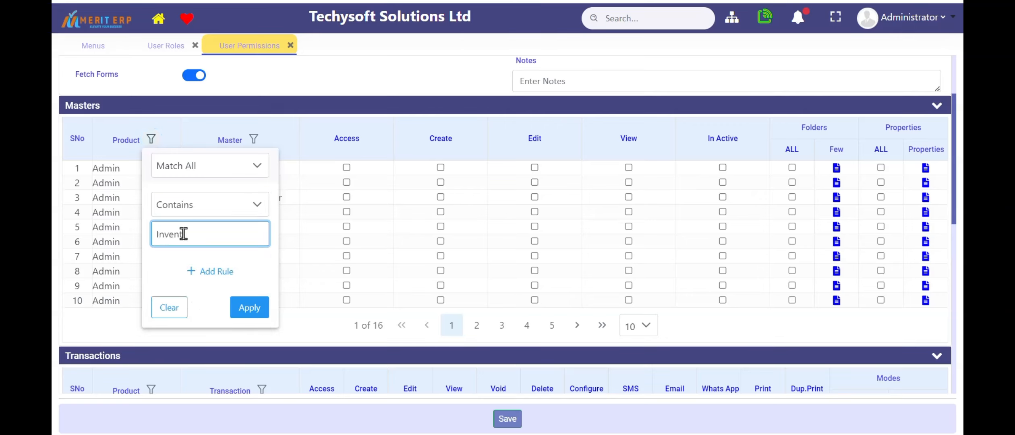
{"action": "left_click", "coordinate": [242, 308]}
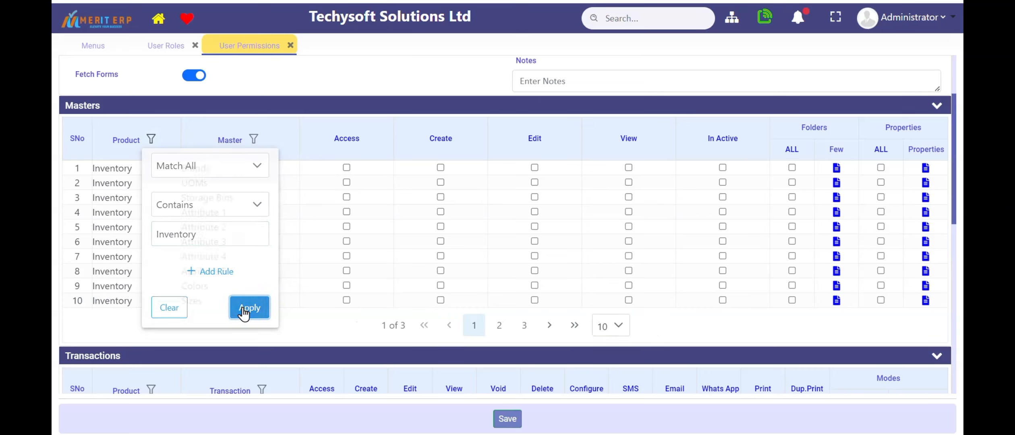
Grant access to the UOMs master and increase the rows per page so all Inventory masters are listed together
{"action": "scroll", "coordinate": [256, 234], "scroll_direction": "down", "scroll_amount": 1}
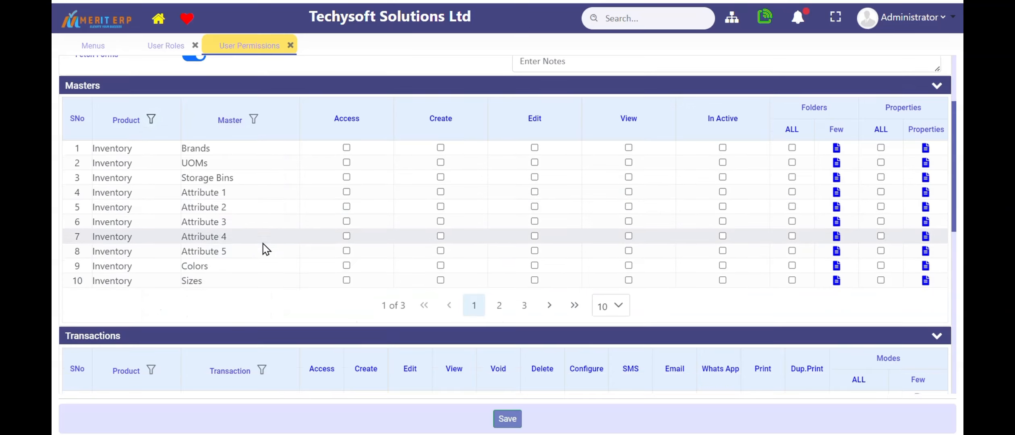
{"action": "left_click", "coordinate": [346, 163]}
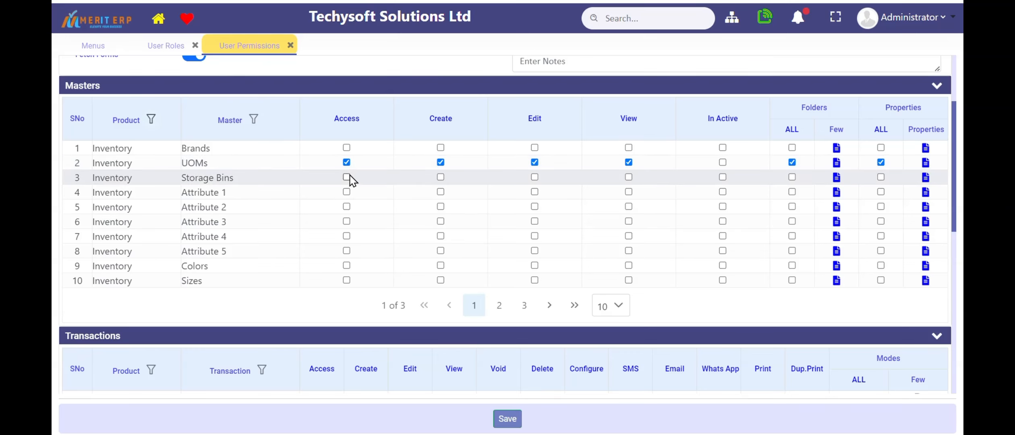
{"action": "scroll", "coordinate": [339, 220], "scroll_direction": "down", "scroll_amount": 1}
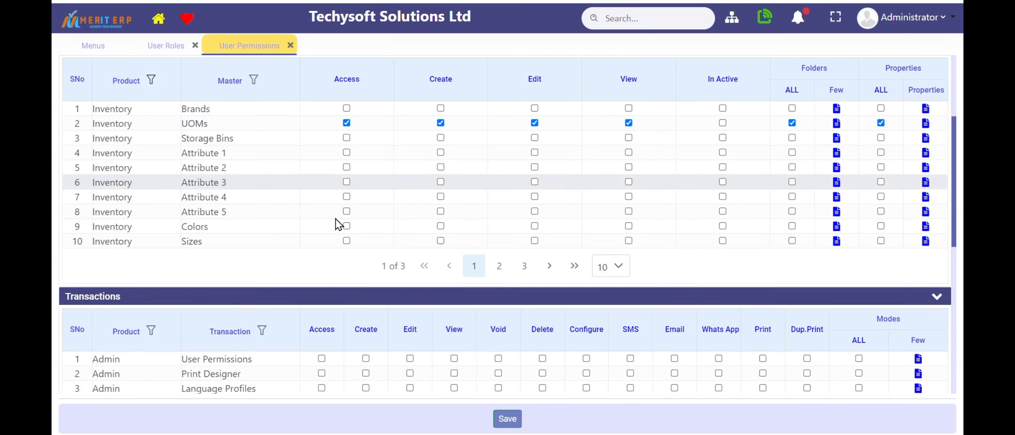
{"action": "left_click", "coordinate": [614, 266]}
{"action": "left_click", "coordinate": [616, 344]}
{"action": "scroll", "coordinate": [386, 304], "scroll_direction": "down", "scroll_amount": 2}
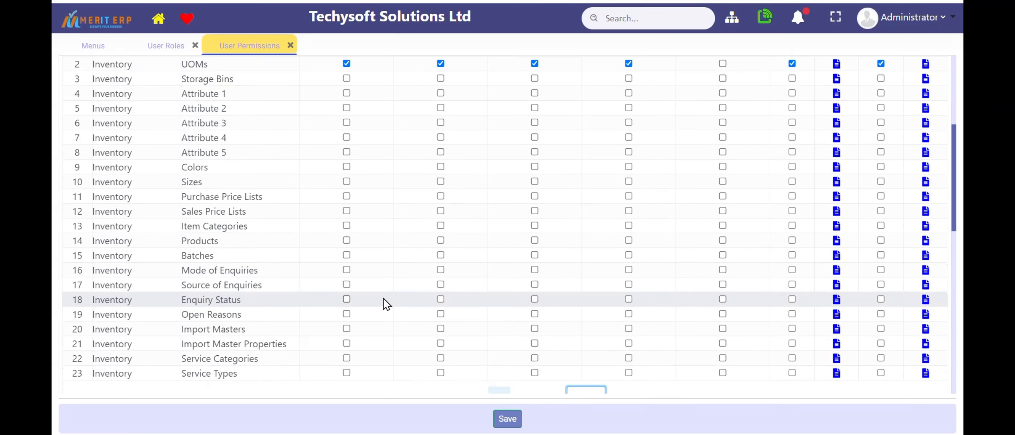
Grant access to the Mode of Enquiries, Source of Enquiries, Enquiry Status and Open Reasons masters
{"action": "left_click", "coordinate": [346, 269]}
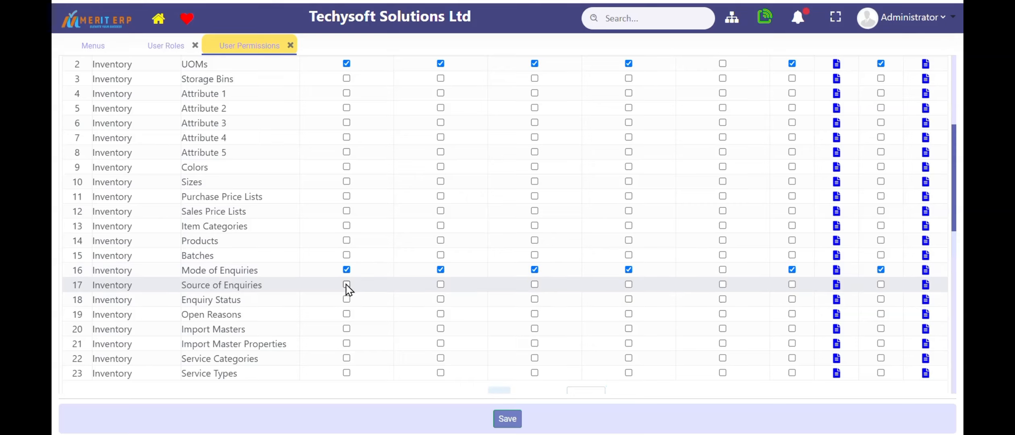
{"action": "left_click", "coordinate": [347, 300]}
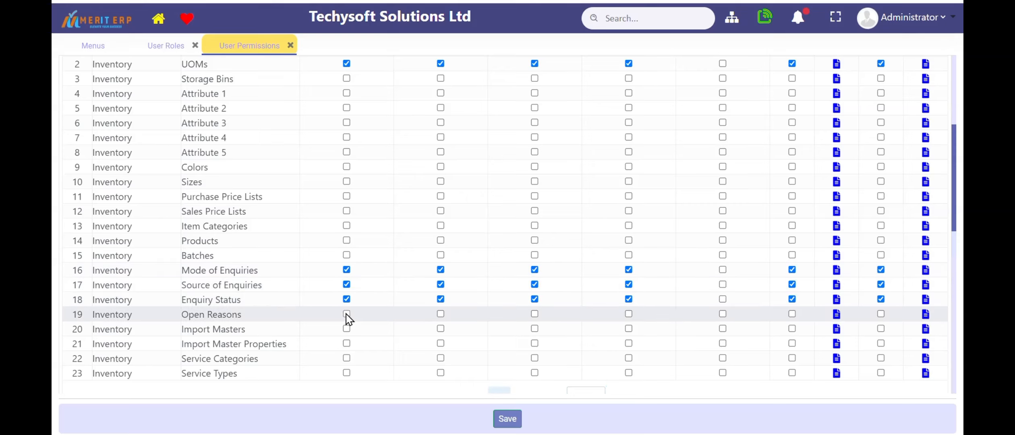
{"action": "left_click", "coordinate": [346, 314]}
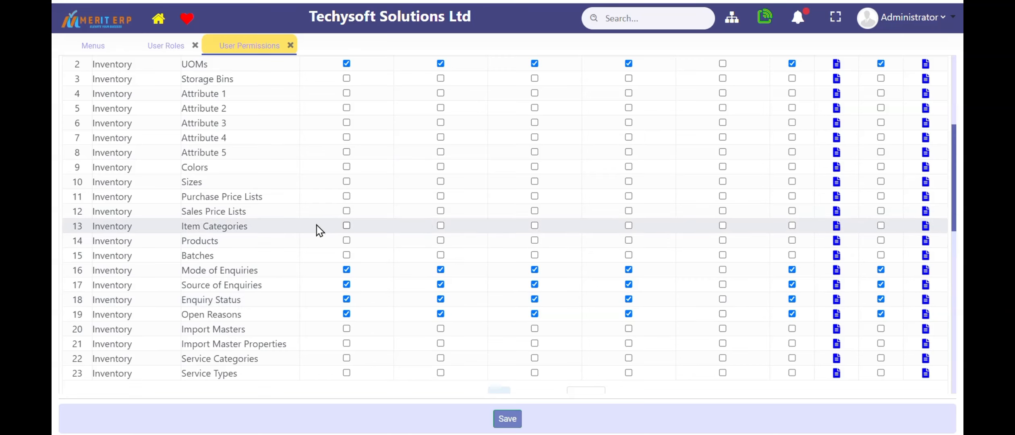
Grant access to the Sales Price Lists, Item Categories, Products and Batches masters
{"action": "scroll", "coordinate": [322, 233], "scroll_direction": "up", "scroll_amount": 1}
{"action": "scroll", "coordinate": [322, 232], "scroll_direction": "up", "scroll_amount": 1}
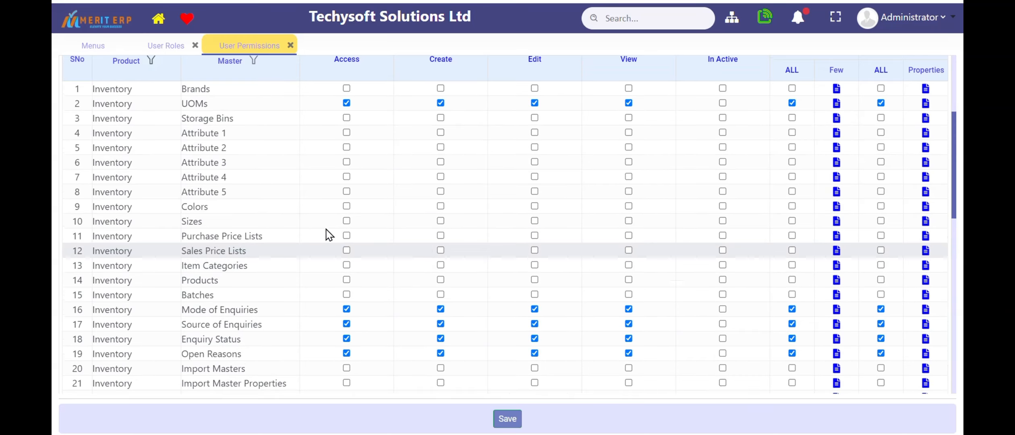
{"action": "left_click", "coordinate": [347, 251]}
{"action": "left_click", "coordinate": [346, 265]}
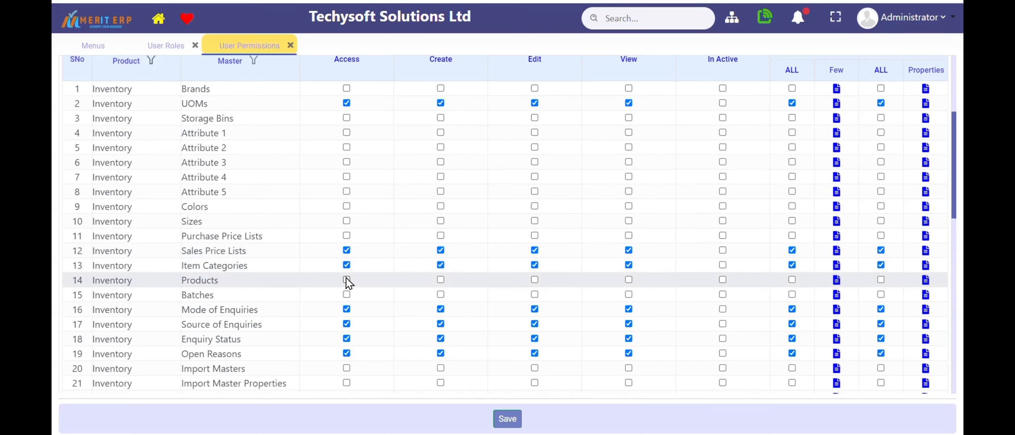
{"action": "left_click", "coordinate": [346, 282]}
{"action": "left_click", "coordinate": [346, 295]}
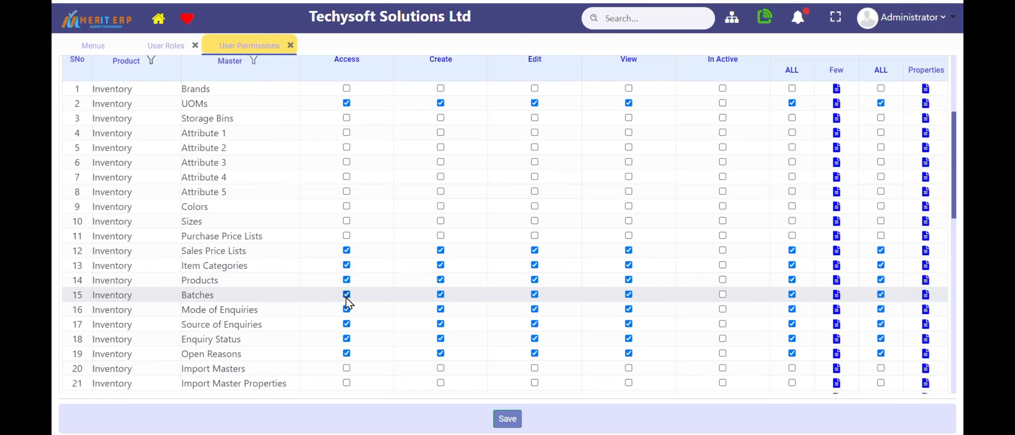
Set the Transactions table to show 50 rows per page
{"action": "scroll", "coordinate": [347, 302], "scroll_direction": "down", "scroll_amount": 3}
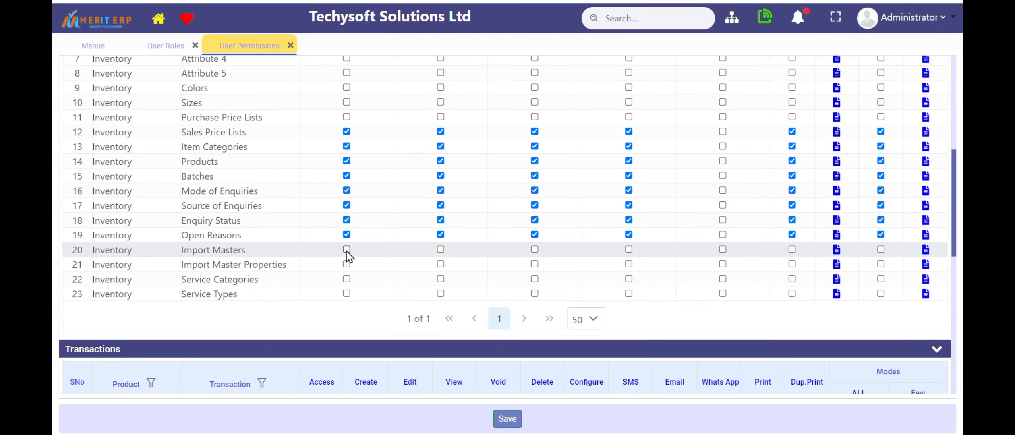
{"action": "scroll", "coordinate": [347, 258], "scroll_direction": "down", "scroll_amount": 6}
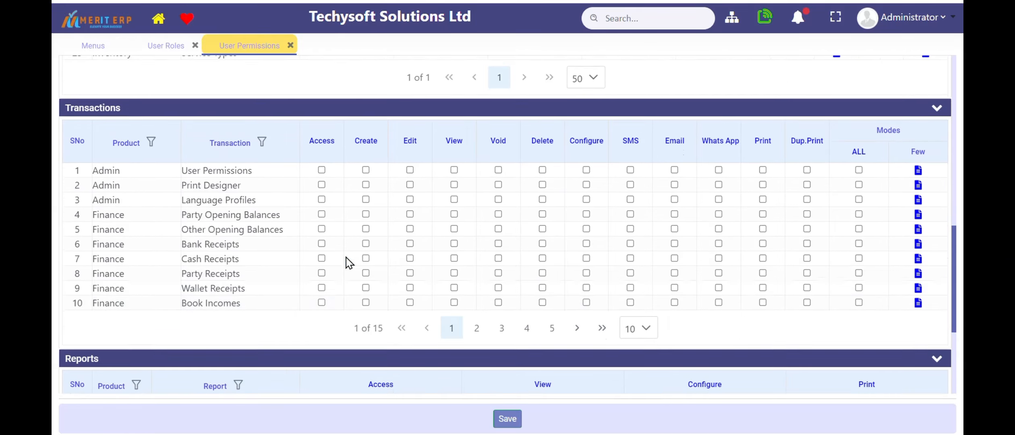
{"action": "left_click", "coordinate": [647, 314]}
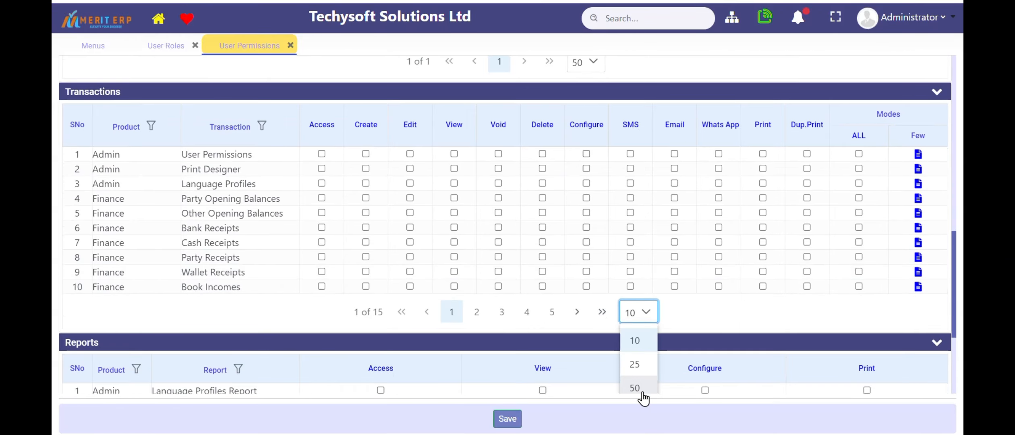
{"action": "left_click", "coordinate": [634, 384]}
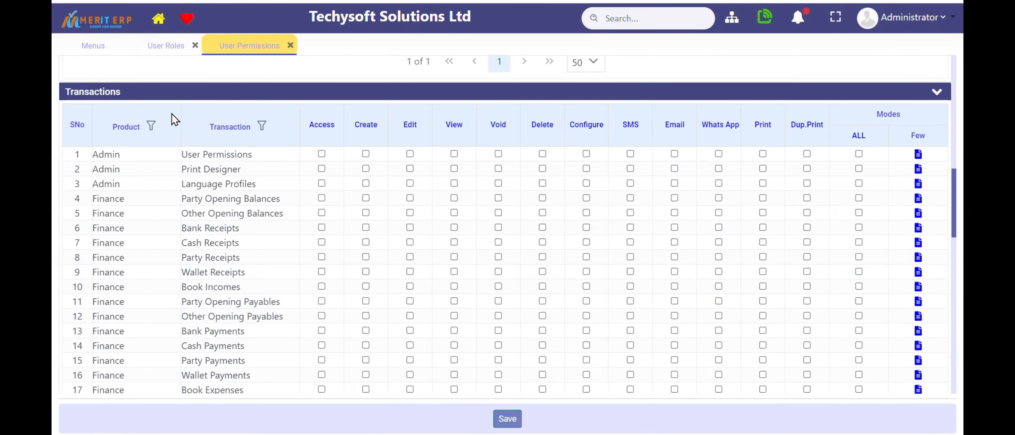
Filter the Transactions table to products whose name contains "Inve"
{"action": "left_click", "coordinate": [151, 127]}
{"action": "left_click", "coordinate": [213, 195]}
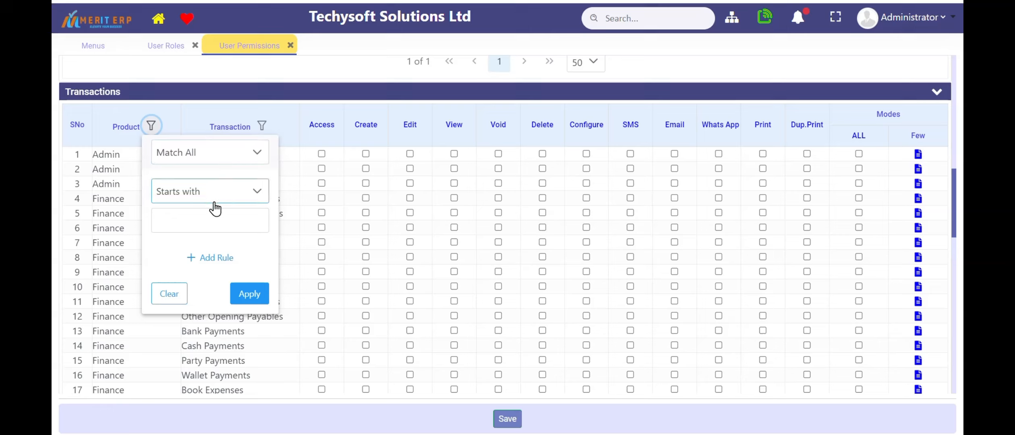
{"action": "left_click", "coordinate": [207, 218]}
{"action": "left_click", "coordinate": [209, 198]}
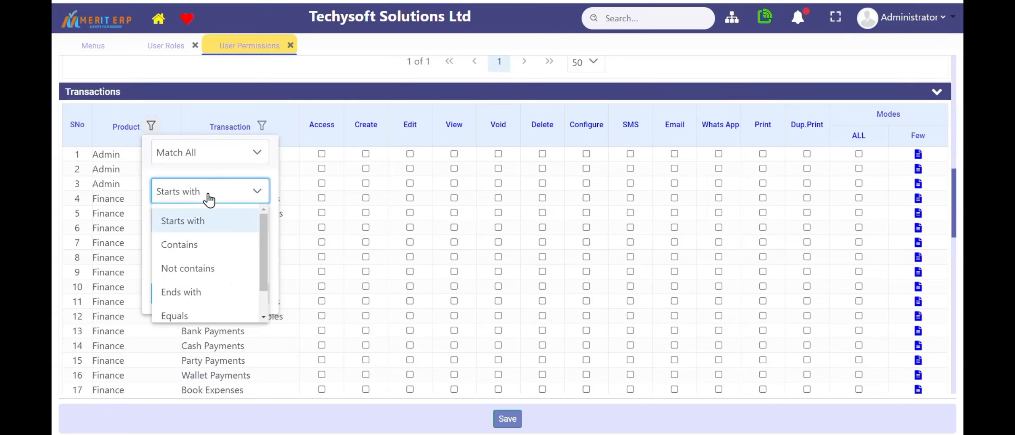
{"action": "left_click", "coordinate": [194, 248]}
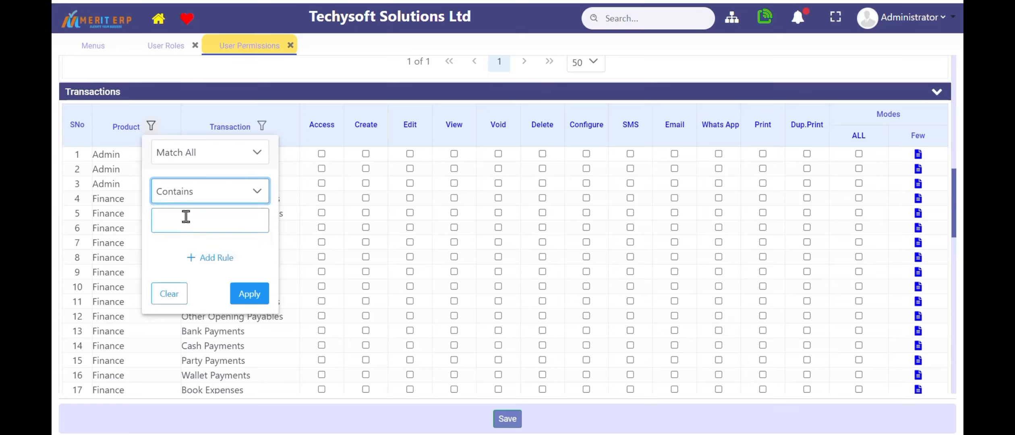
{"action": "left_click", "coordinate": [186, 218]}
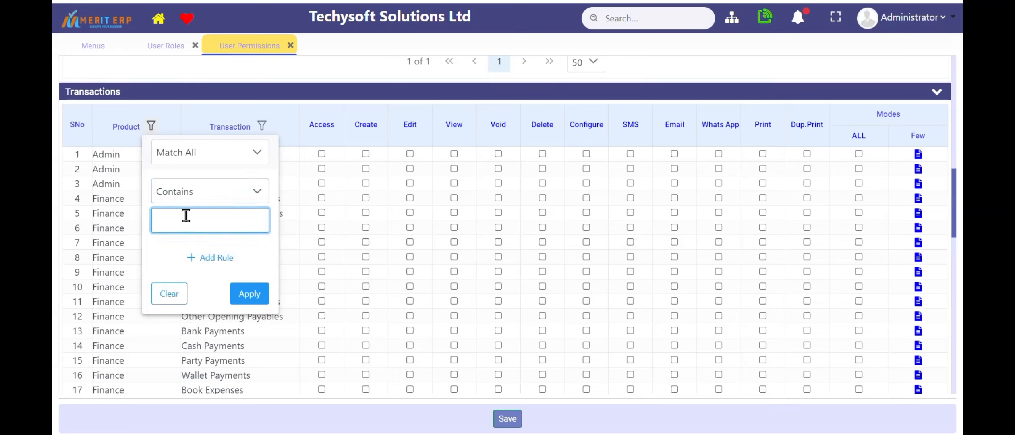
{"action": "type", "text": "Inve"}
{"action": "left_click", "coordinate": [244, 300]}
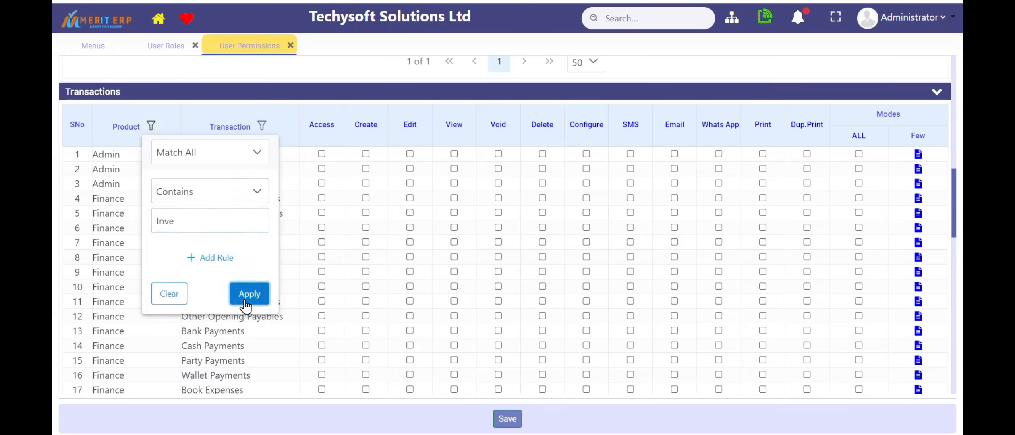
Grant access to the Sales Enquiries, Sales Enquiry Follow-Up, Sales Quotations, Sales Orders and Sales Orders Cancellation transactions
{"action": "scroll", "coordinate": [233, 256], "scroll_direction": "down", "scroll_amount": 2}
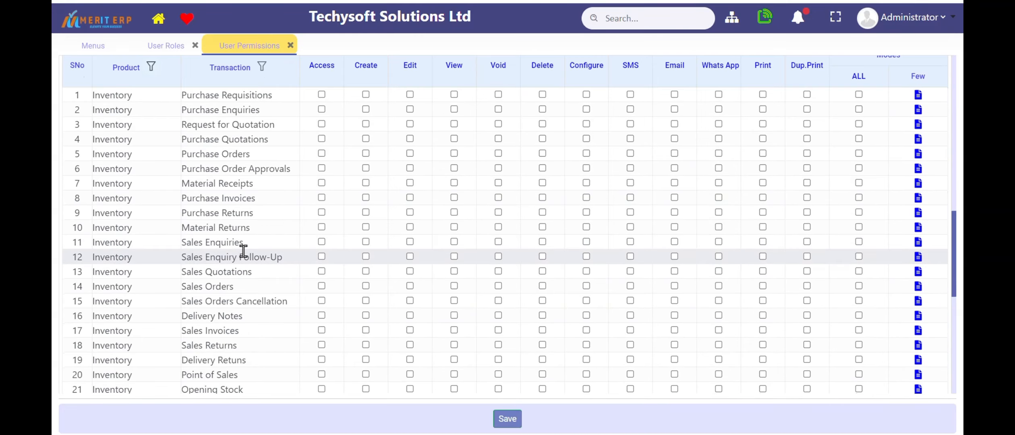
{"action": "left_click", "coordinate": [322, 242]}
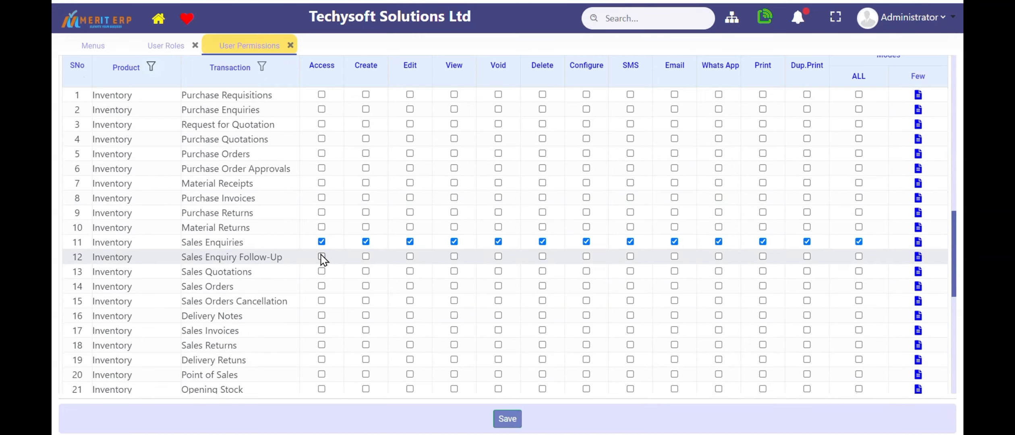
{"action": "left_click", "coordinate": [322, 257]}
{"action": "left_click", "coordinate": [321, 271]}
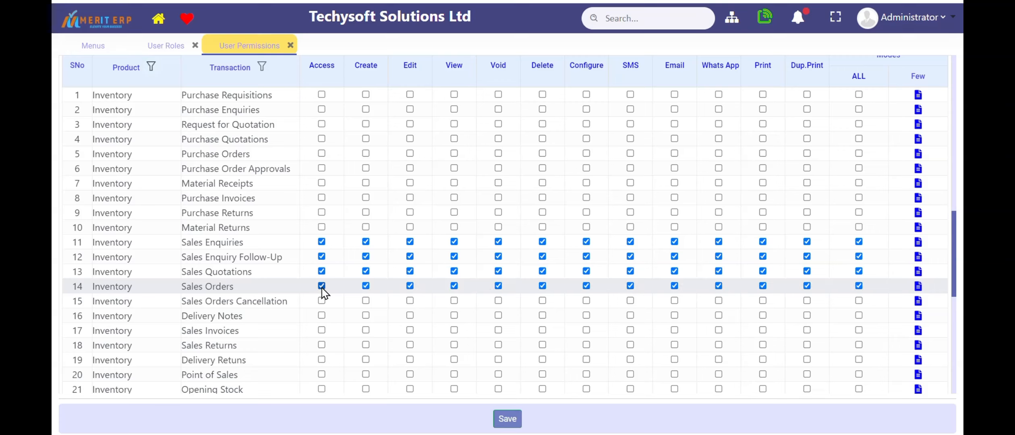
{"action": "left_click", "coordinate": [322, 286]}
{"action": "left_click", "coordinate": [322, 300]}
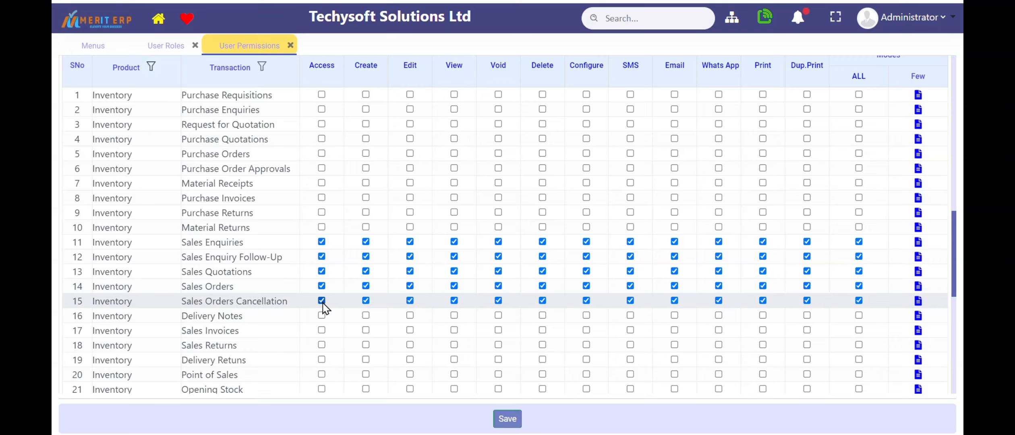
Increase the number of rows shown per page in the Reports table
{"action": "scroll", "coordinate": [503, 330], "scroll_direction": "down", "scroll_amount": 7}
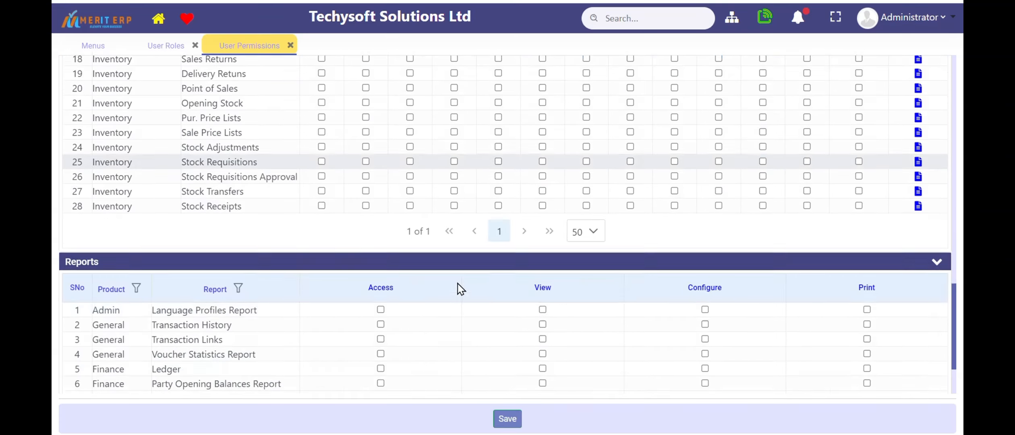
{"action": "scroll", "coordinate": [461, 289], "scroll_direction": "down", "scroll_amount": 3}
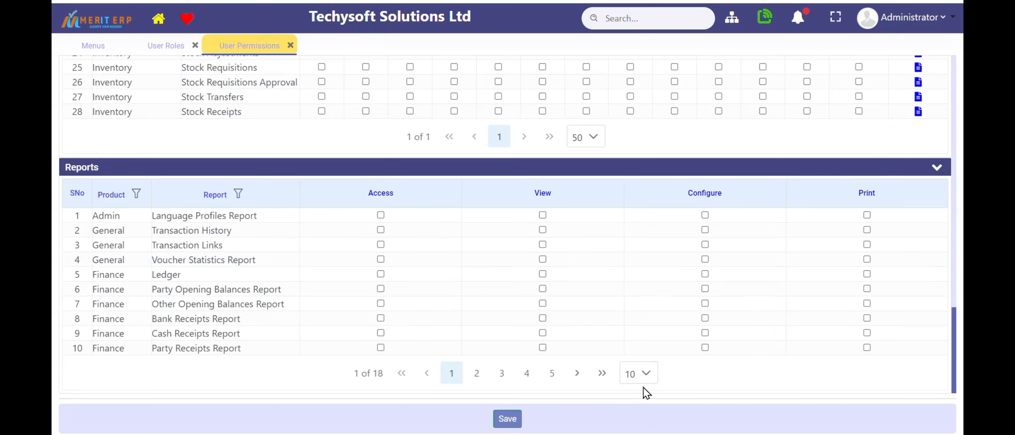
{"action": "left_click", "coordinate": [643, 375]}
{"action": "left_click", "coordinate": [643, 348]}
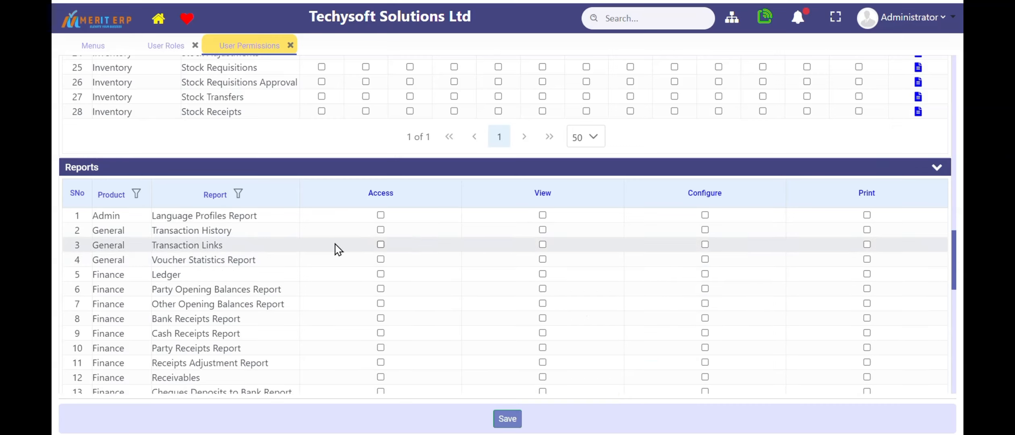
Filter the Reports table to products whose name contains "Inve"
{"action": "left_click", "coordinate": [135, 197]}
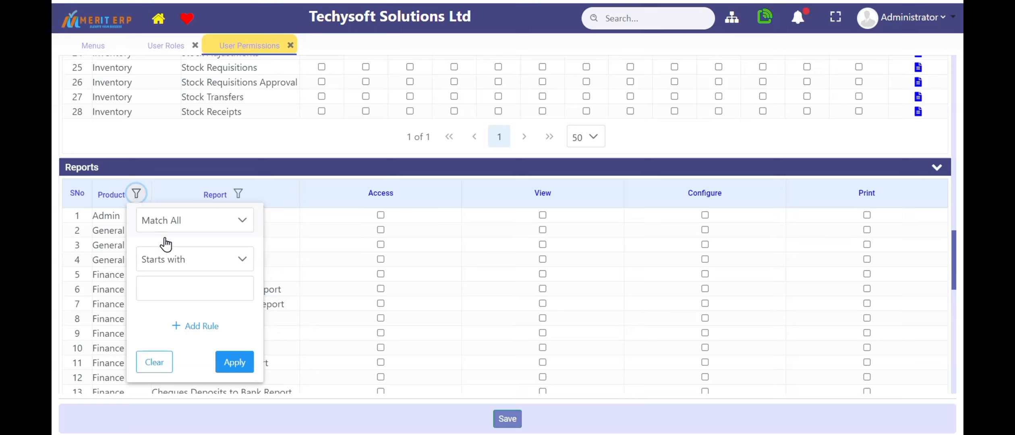
{"action": "left_click", "coordinate": [189, 261]}
{"action": "left_click", "coordinate": [180, 316]}
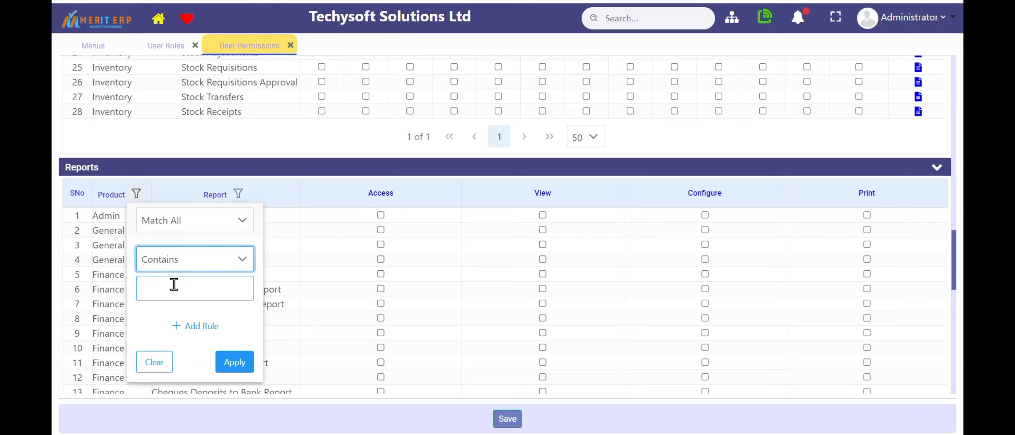
{"action": "left_click", "coordinate": [173, 285]}
{"action": "type", "text": "Inv"}
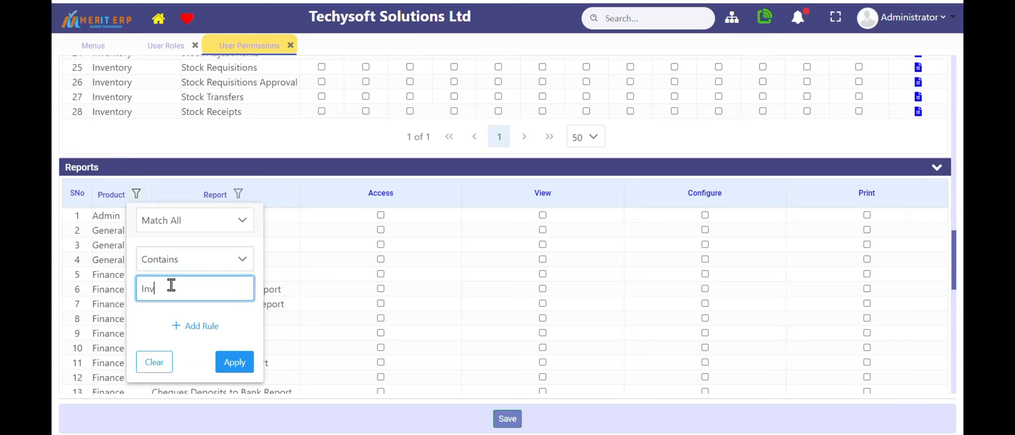
{"action": "type", "text": "e"}
{"action": "left_click", "coordinate": [234, 362]}
Grant access to the Sales Enquiries, Sales Enq. Approvals, Sales Quotations, Sales Orders and Sales Orders Cancellation reports
{"action": "scroll", "coordinate": [250, 341], "scroll_direction": "down", "scroll_amount": 1}
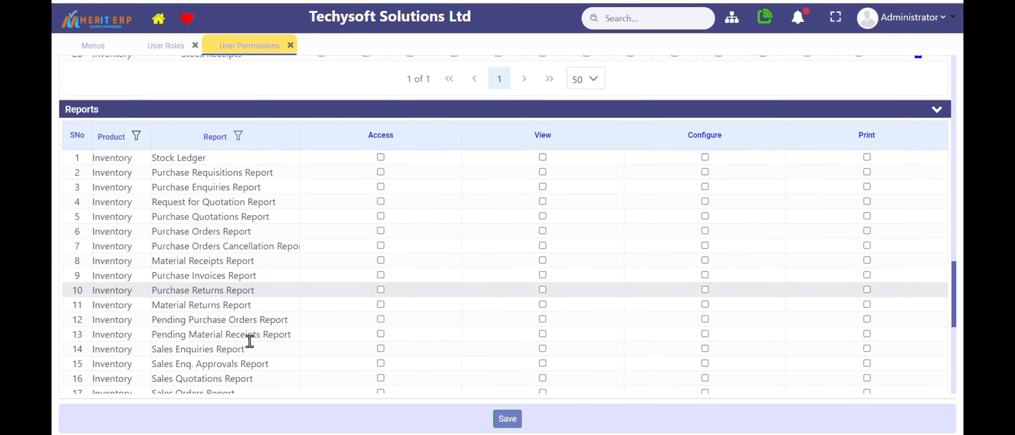
{"action": "scroll", "coordinate": [250, 341], "scroll_direction": "down", "scroll_amount": 2}
{"action": "left_click", "coordinate": [381, 287]}
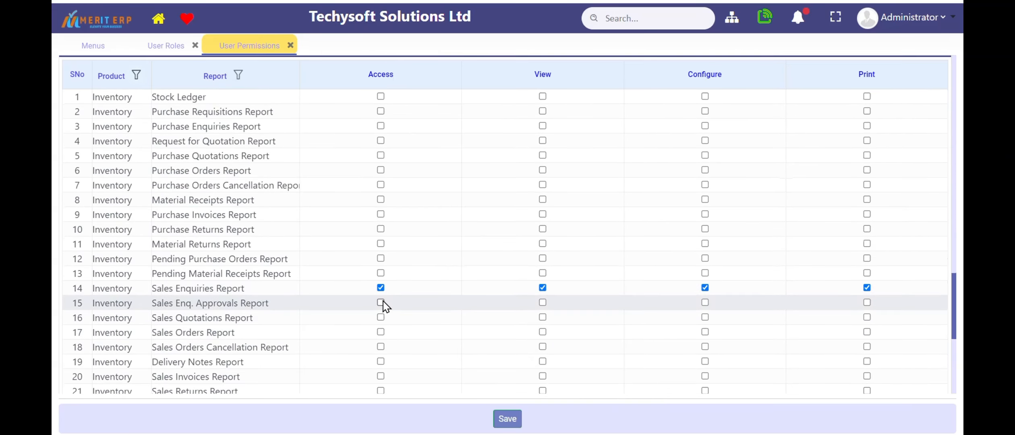
{"action": "left_click", "coordinate": [380, 303]}
{"action": "left_click", "coordinate": [381, 317]}
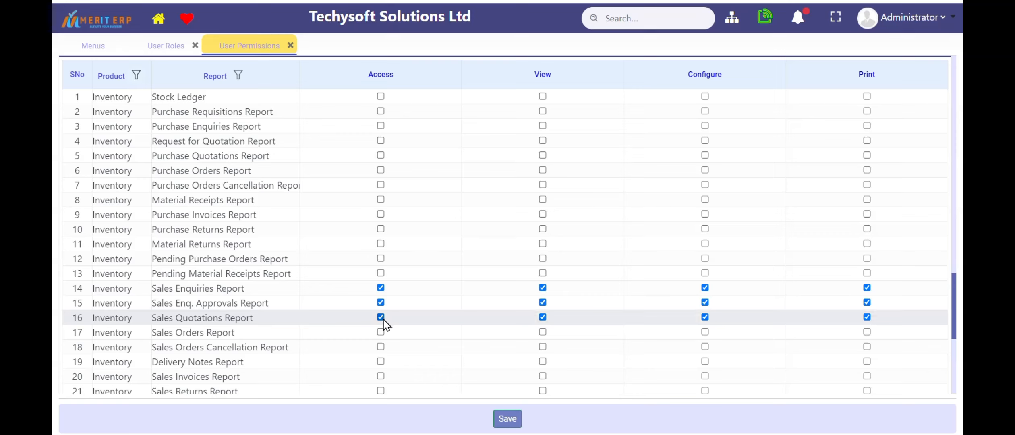
{"action": "left_click", "coordinate": [380, 332]}
{"action": "left_click", "coordinate": [380, 347]}
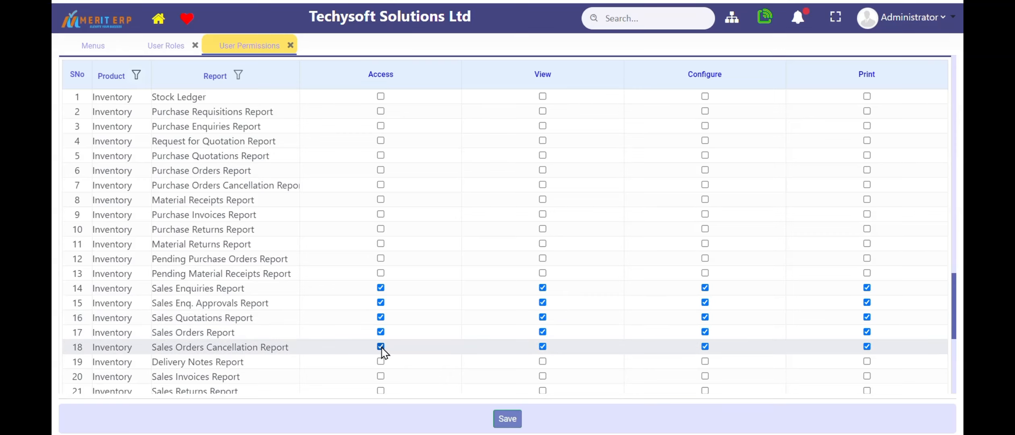
Save the user permissions for the role and dismiss the confirmation
{"action": "scroll", "coordinate": [381, 349], "scroll_direction": "down", "scroll_amount": 1}
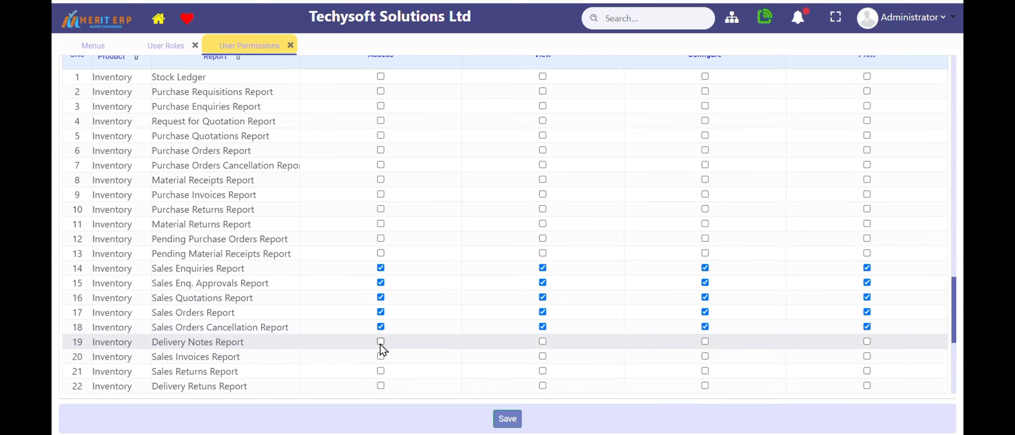
{"action": "left_click", "coordinate": [505, 419]}
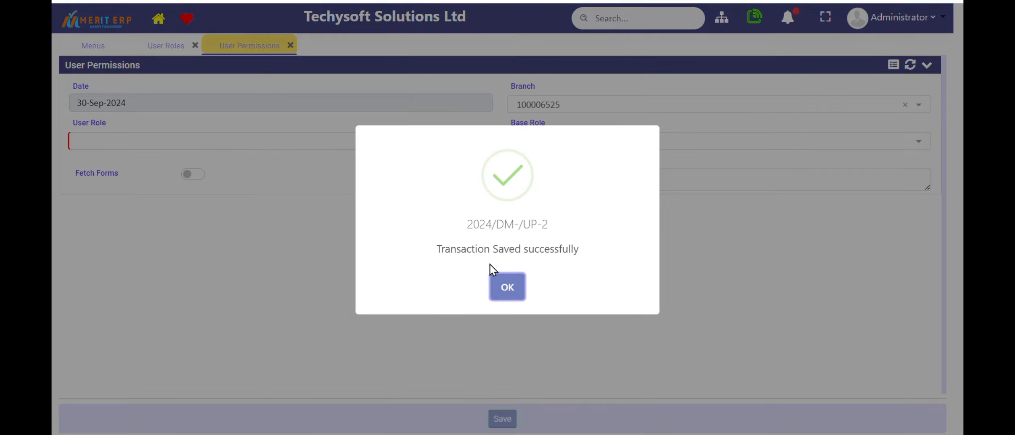
{"action": "left_click", "coordinate": [508, 287]}
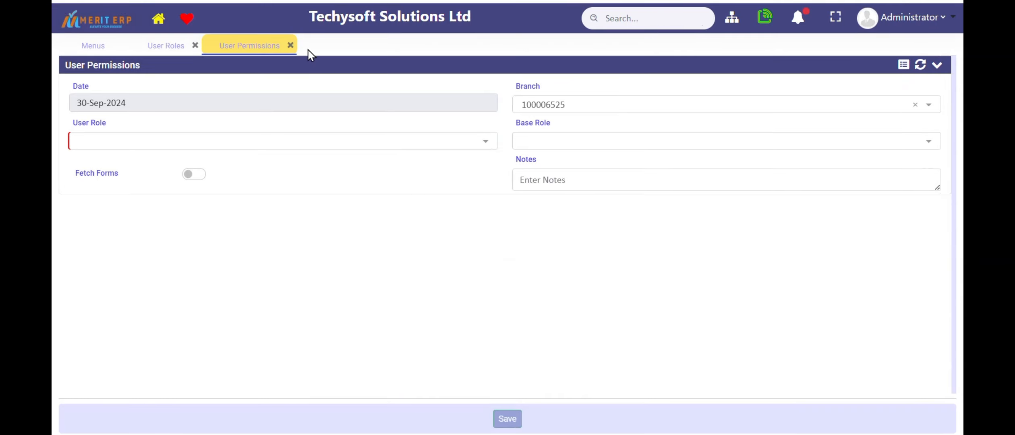
Open the Employees master from the General segments and start a new employee record
{"action": "left_click", "coordinate": [85, 48]}
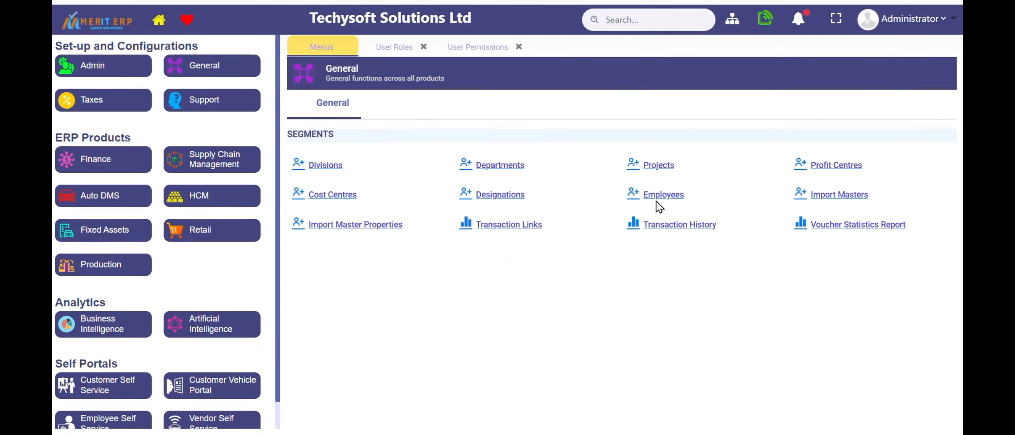
{"action": "left_click", "coordinate": [678, 196]}
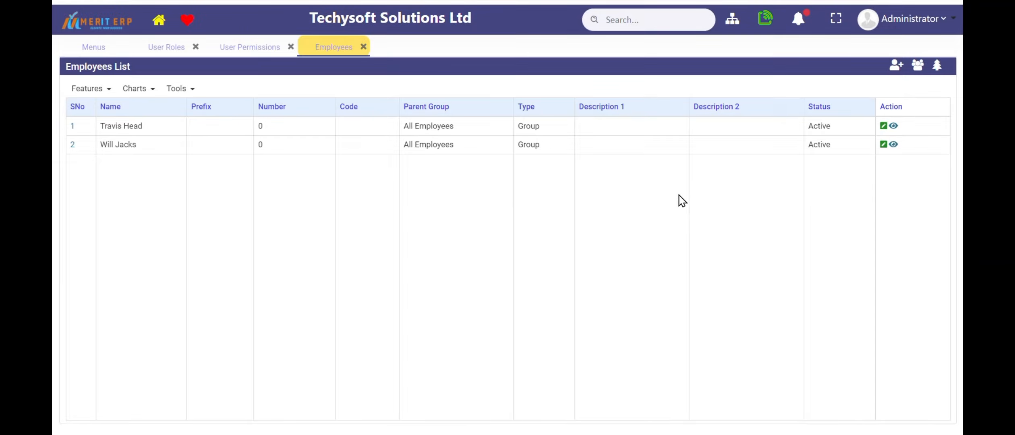
{"action": "left_click", "coordinate": [896, 65]}
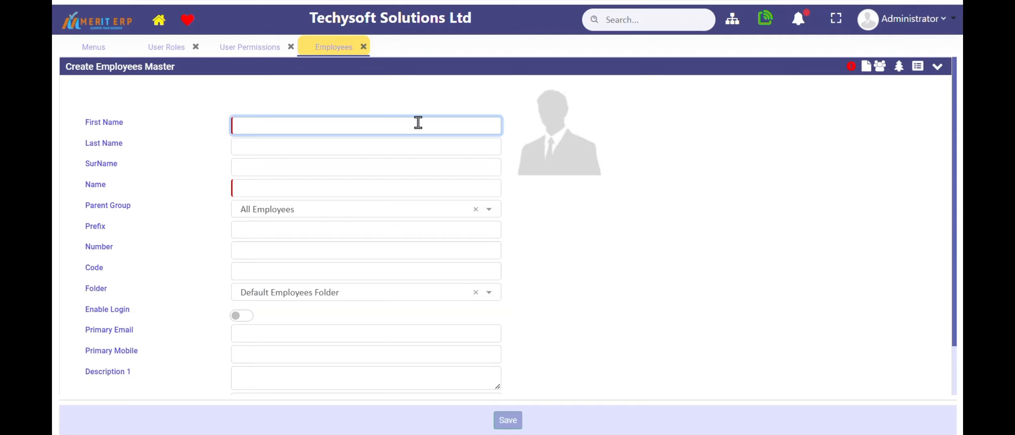
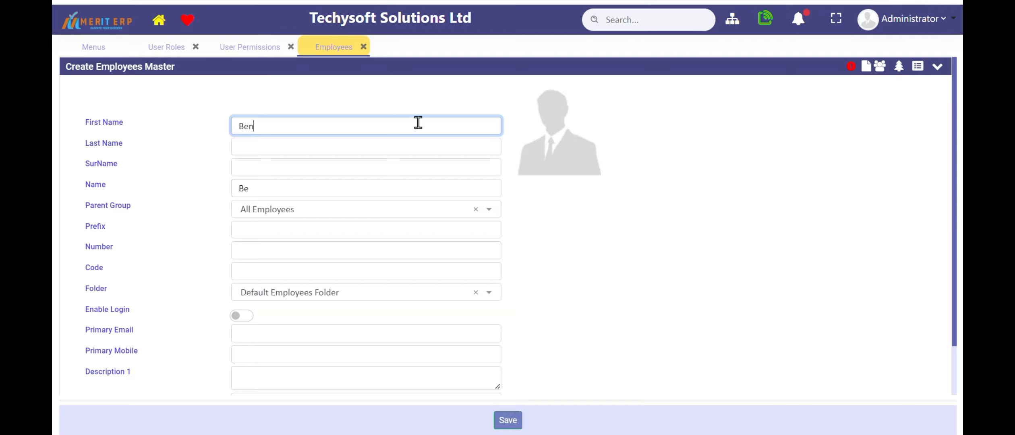
Enter the employee's first name and surname in the new Employees master record
{"action": "key", "text": "Tab"}
{"action": "key", "text": "Tab"}
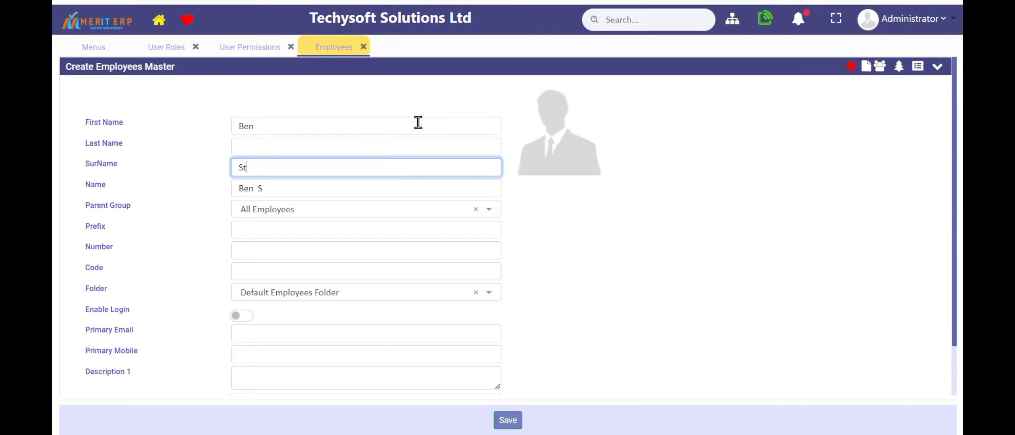
{"action": "key", "text": "Tab"}
{"action": "key", "text": "Tab"}
{"action": "key", "text": "Tab"}
{"action": "key", "text": "Tab"}
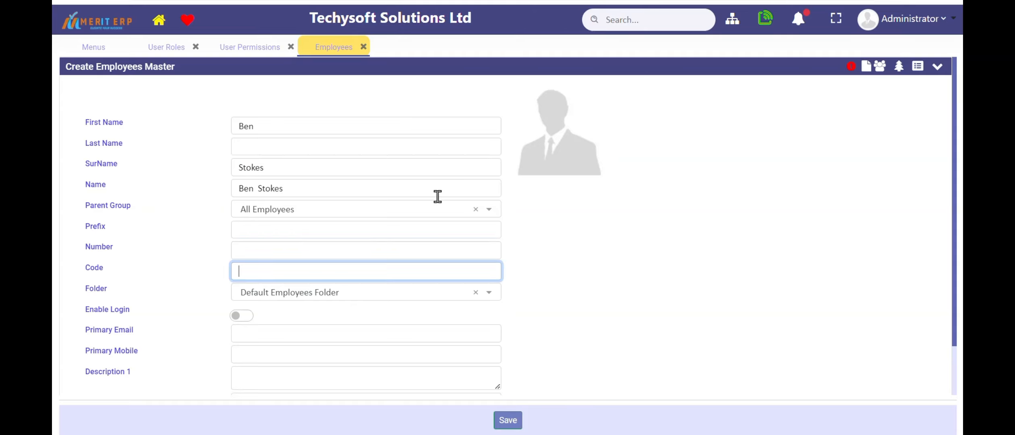
Enable login for the employee and fill in the primary email, pass code and primary mobile number
{"action": "left_click", "coordinate": [248, 318]}
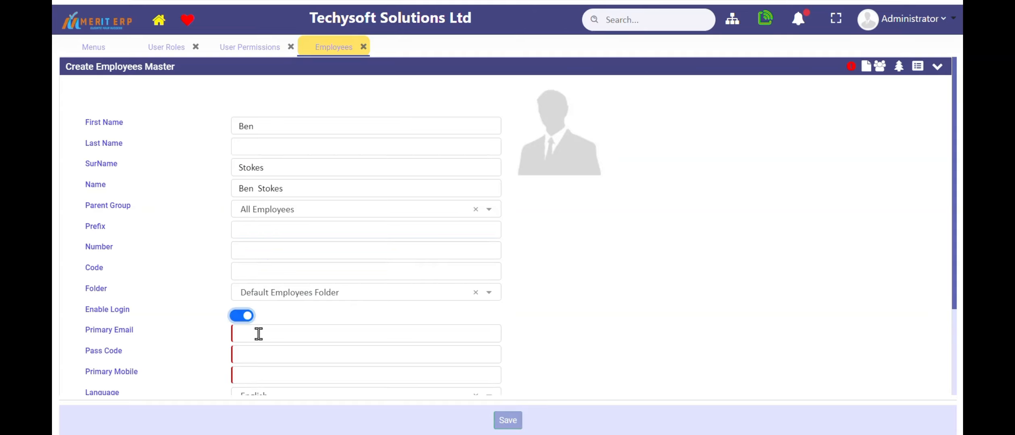
{"action": "left_click", "coordinate": [258, 333]}
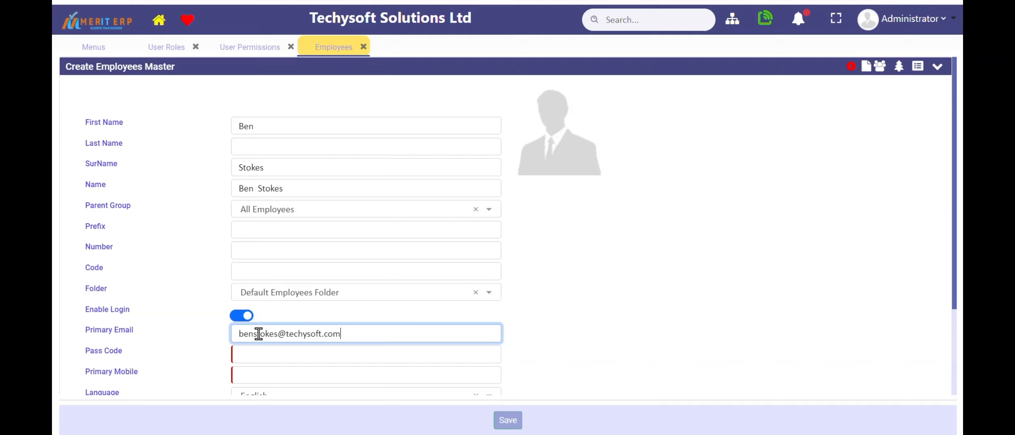
{"action": "key", "text": "Tab"}
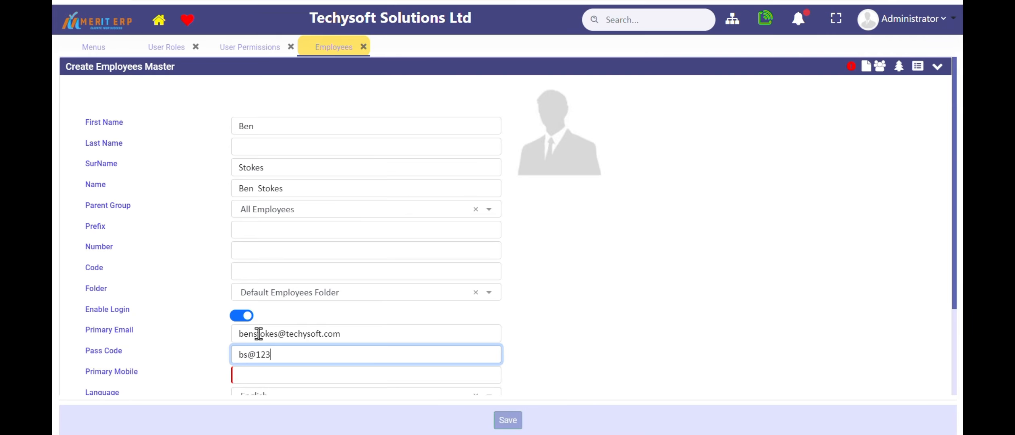
{"action": "key", "text": "Tab"}
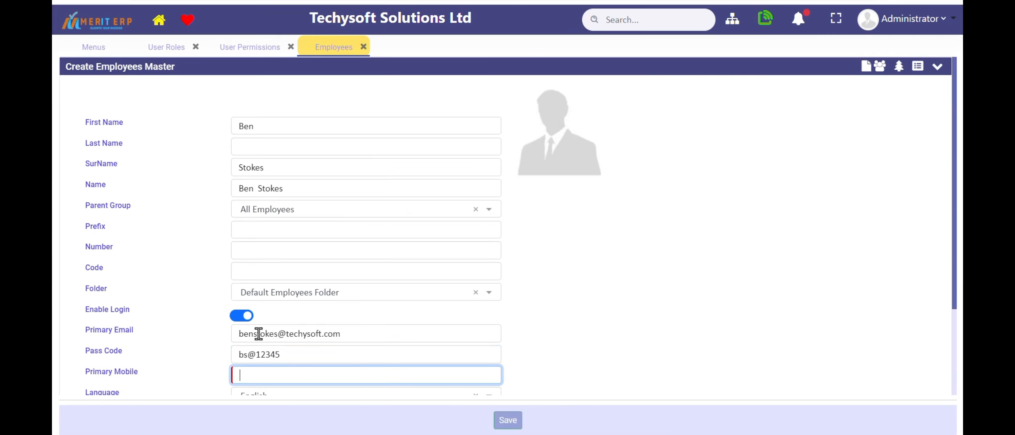
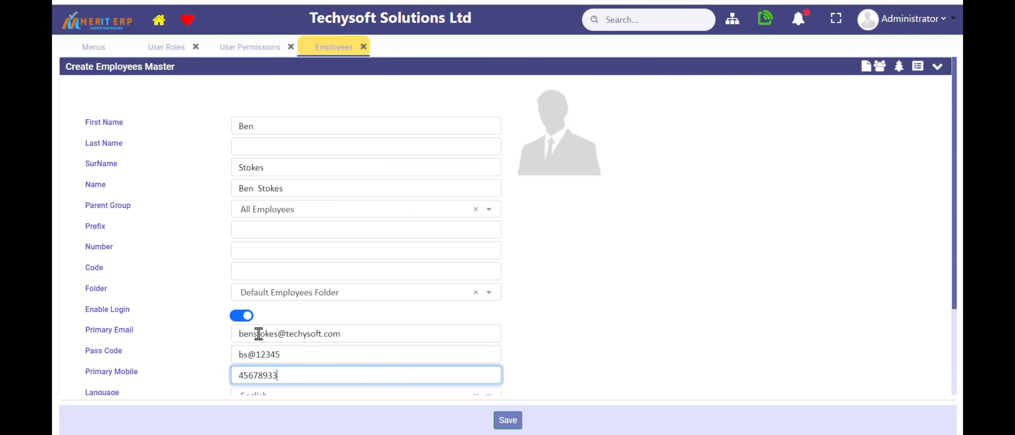
Add an applicable role to the employee with role type User and role Sales Executive role
{"action": "scroll", "coordinate": [318, 320], "scroll_direction": "down", "scroll_amount": 2}
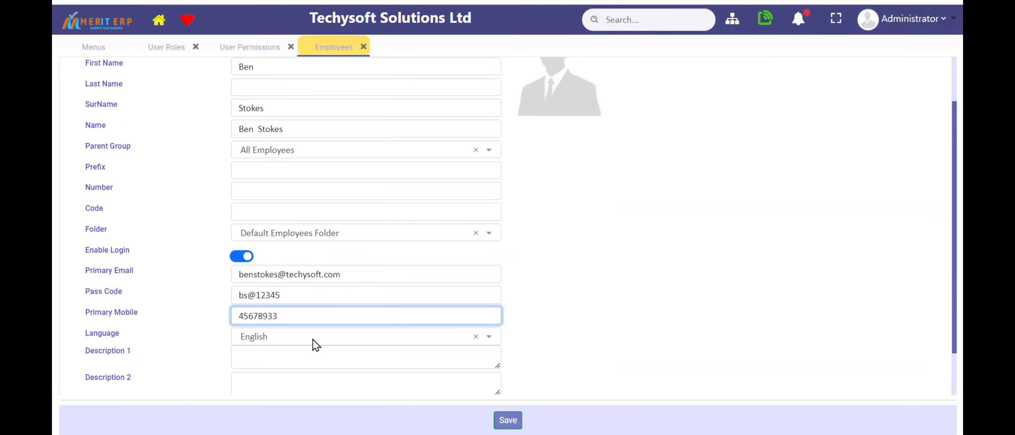
{"action": "scroll", "coordinate": [316, 342], "scroll_direction": "down", "scroll_amount": 2}
{"action": "left_click", "coordinate": [791, 387]}
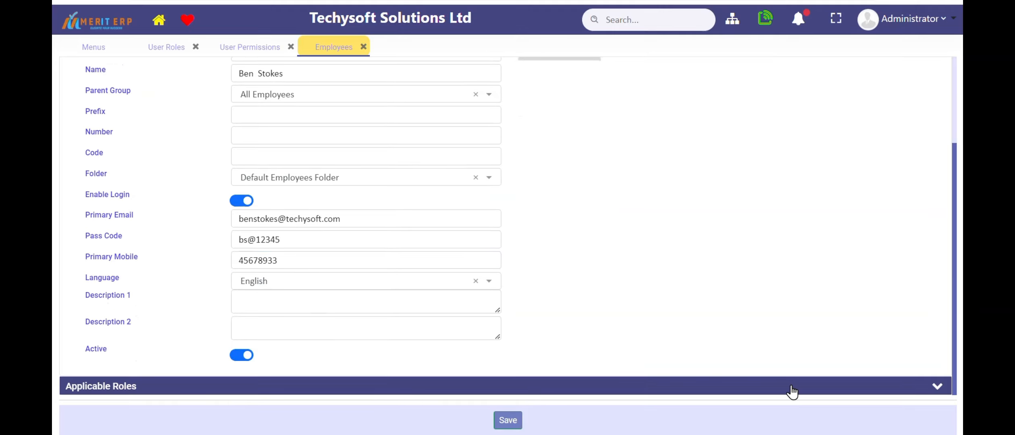
{"action": "scroll", "coordinate": [634, 309], "scroll_direction": "down", "scroll_amount": 1}
{"action": "scroll", "coordinate": [634, 309], "scroll_direction": "down", "scroll_amount": 1}
{"action": "left_click", "coordinate": [355, 383]}
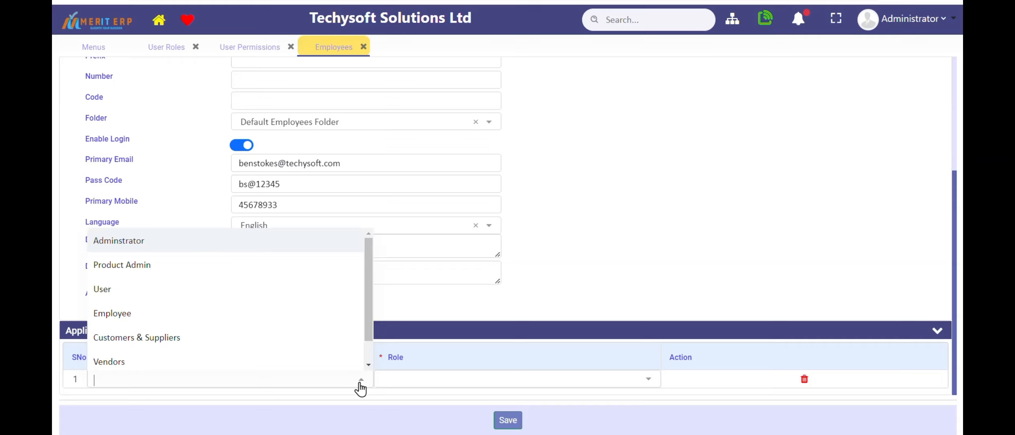
{"action": "left_click", "coordinate": [148, 294]}
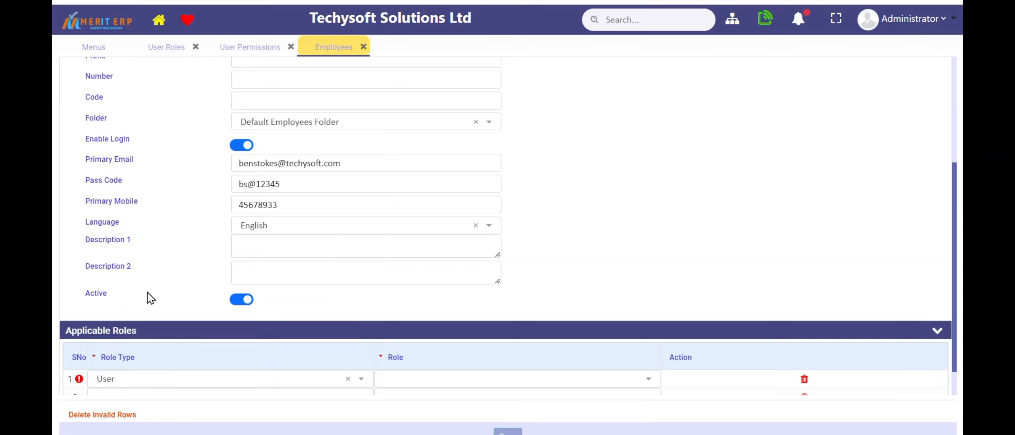
{"action": "left_click", "coordinate": [526, 386]}
{"action": "left_click", "coordinate": [482, 431]}
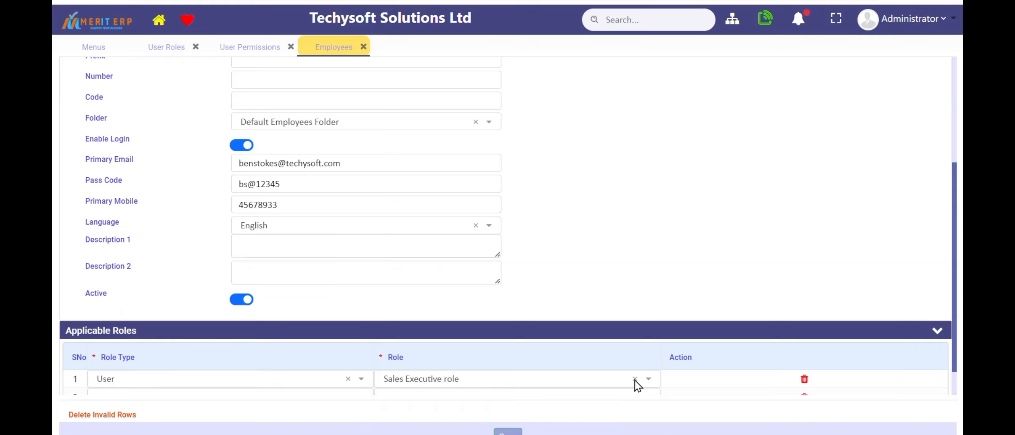
Make the Riyadh branch accessible under Applicable Branches and delete the invalid rows
{"action": "scroll", "coordinate": [958, 265], "scroll_direction": "down", "scroll_amount": 1}
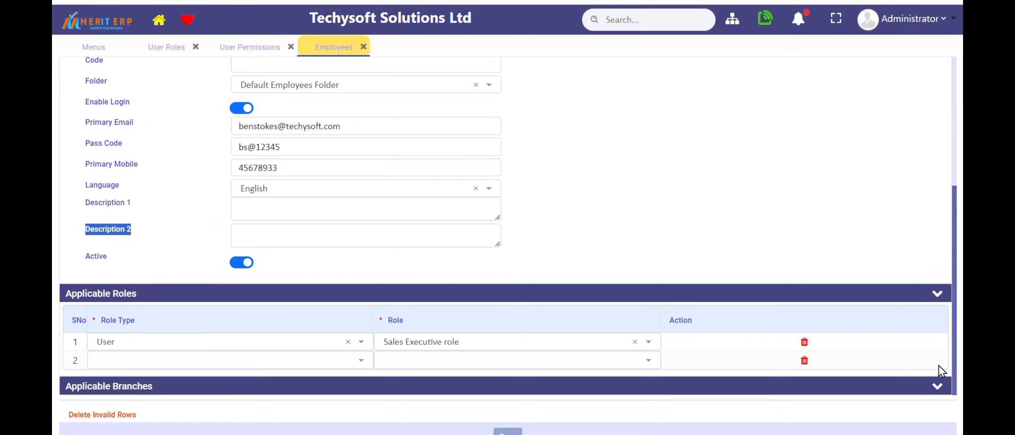
{"action": "left_click", "coordinate": [928, 391]}
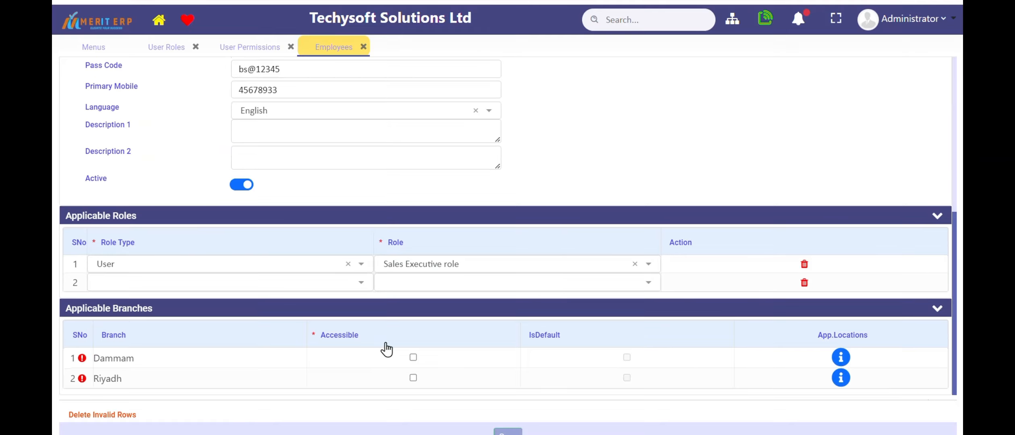
{"action": "left_click", "coordinate": [413, 378]}
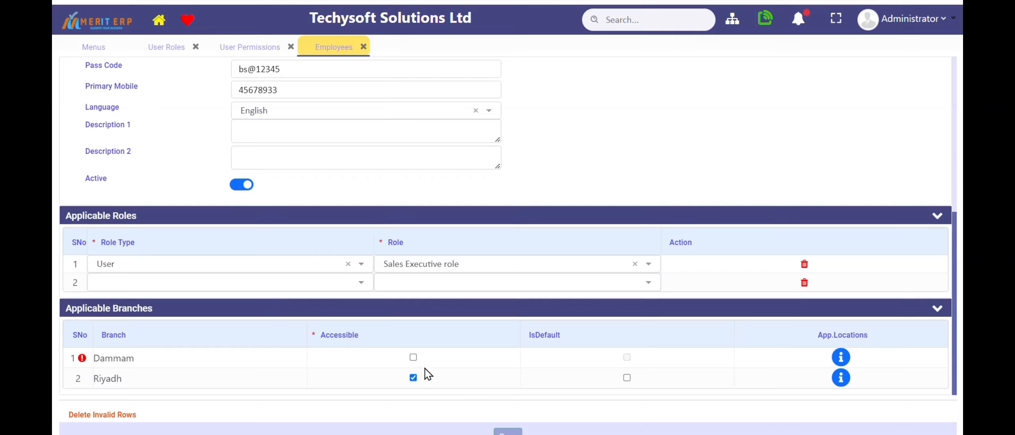
{"action": "left_click", "coordinate": [110, 415]}
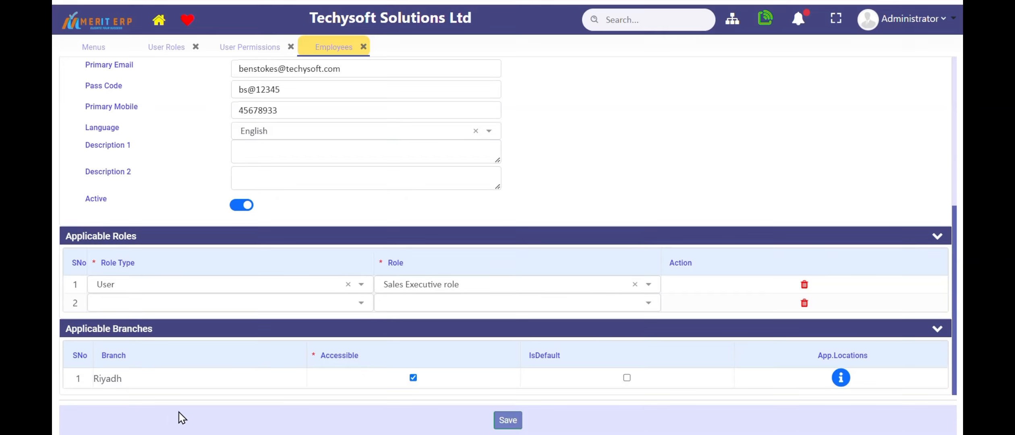
Save the new employee record and open the Employees list
{"action": "left_click", "coordinate": [513, 421]}
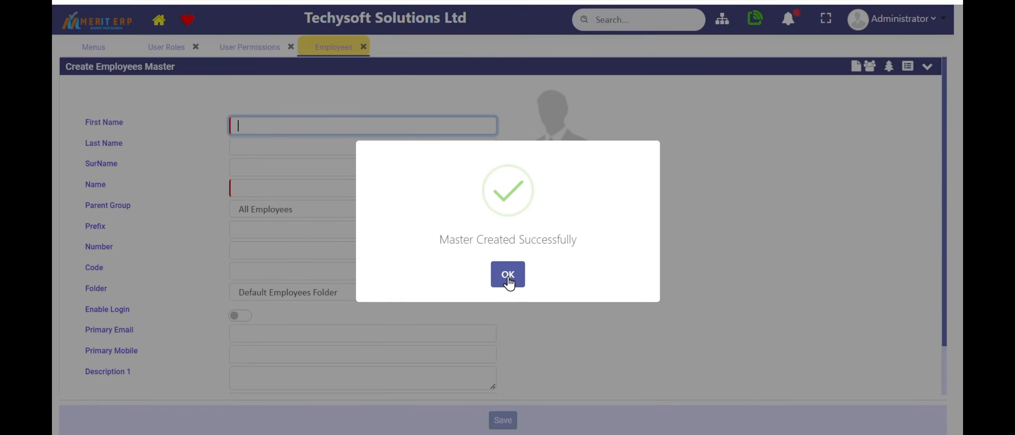
{"action": "left_click", "coordinate": [508, 281]}
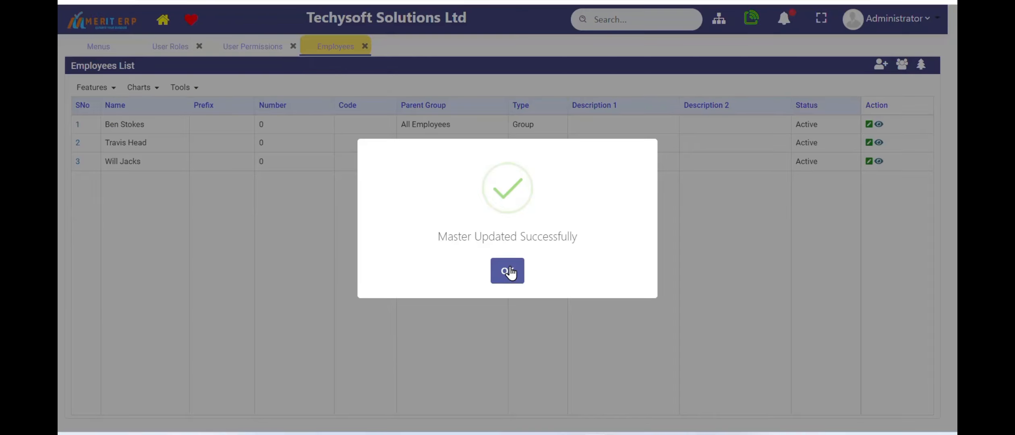
{"action": "left_click", "coordinate": [510, 272]}
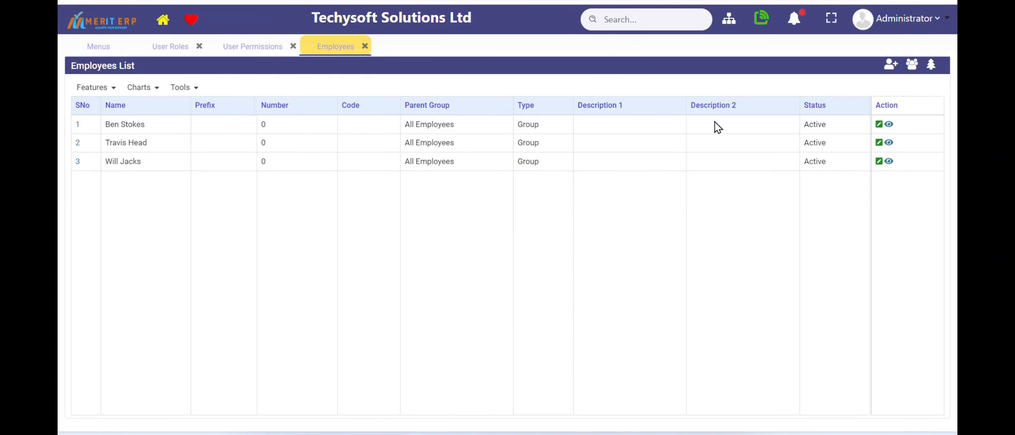
Log out of the Administrator account and sign in with the new employee's email and password
{"action": "left_click", "coordinate": [928, 23]}
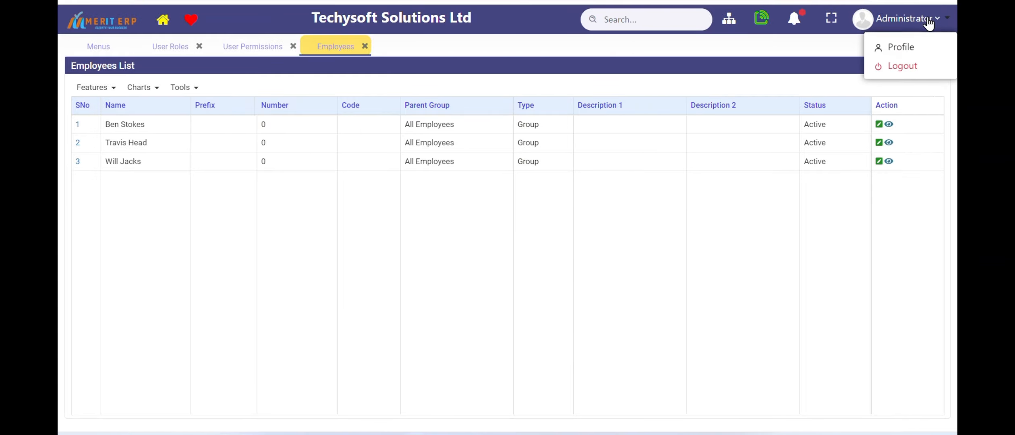
{"action": "left_click", "coordinate": [916, 64]}
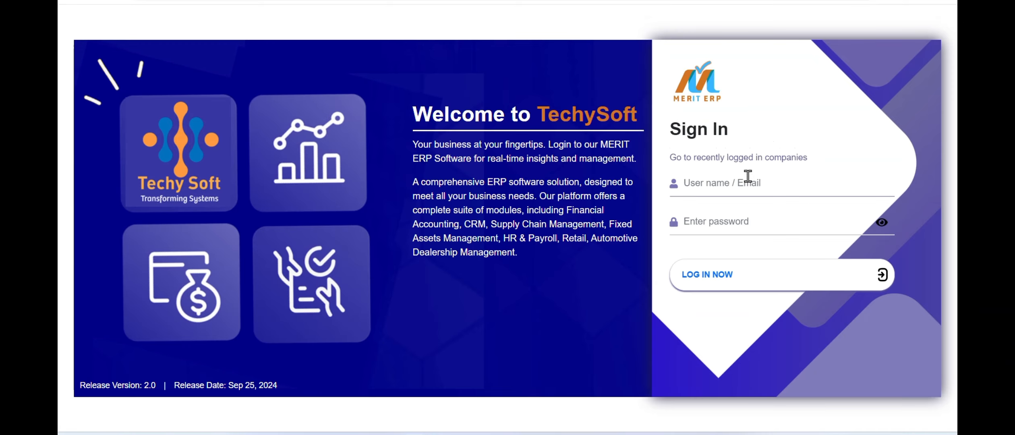
{"action": "left_click", "coordinate": [743, 182]}
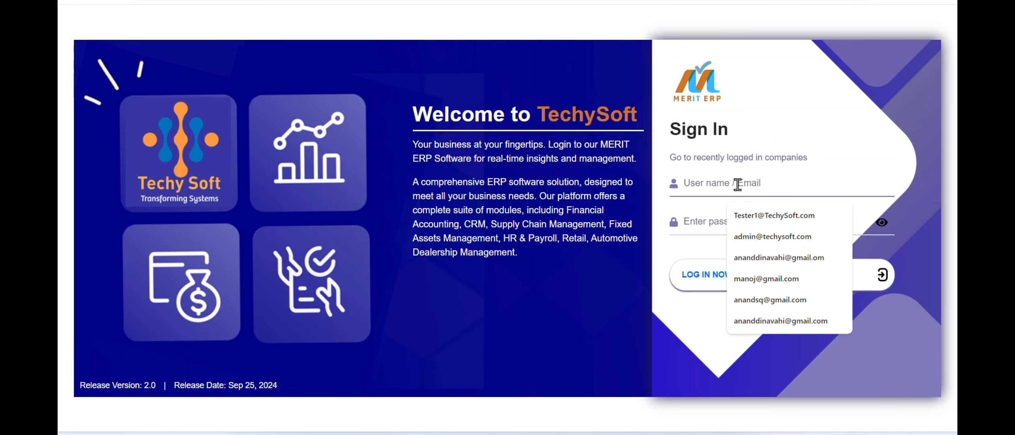
{"action": "type", "text": "ben"}
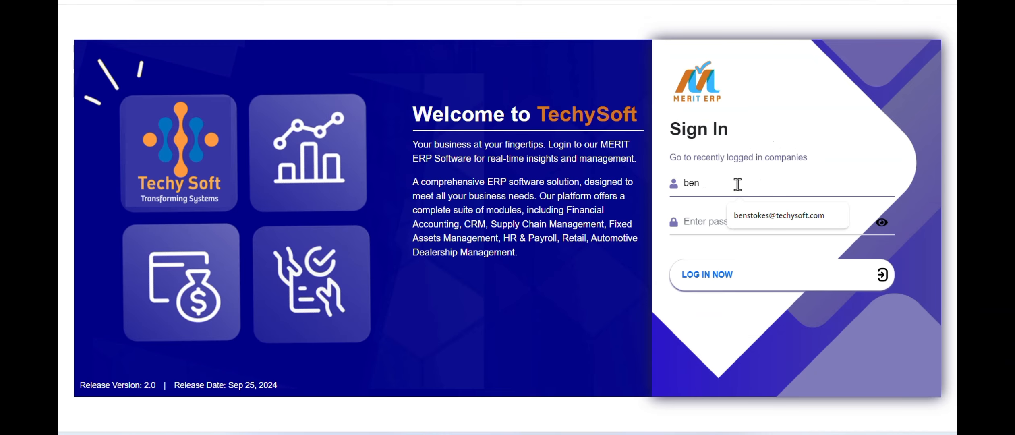
{"action": "left_click", "coordinate": [755, 217]}
{"action": "left_click", "coordinate": [710, 222]}
{"action": "type", "text": "1"}
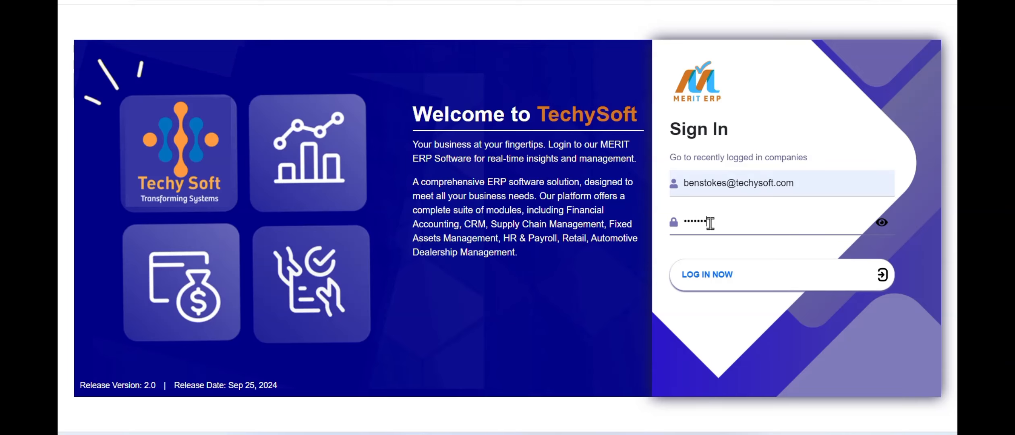
{"action": "left_click", "coordinate": [731, 273]}
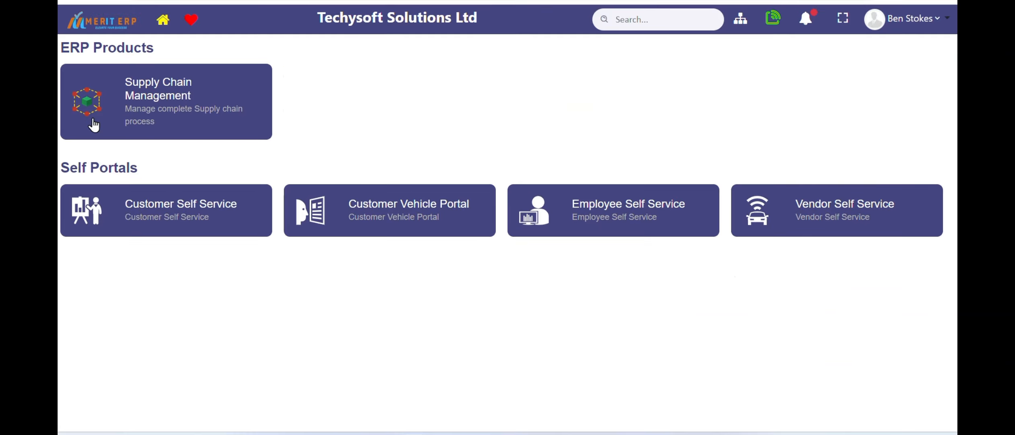
Open Supply Chain Management and check which Sales and CRM entries the employee can access
{"action": "left_click", "coordinate": [195, 92]}
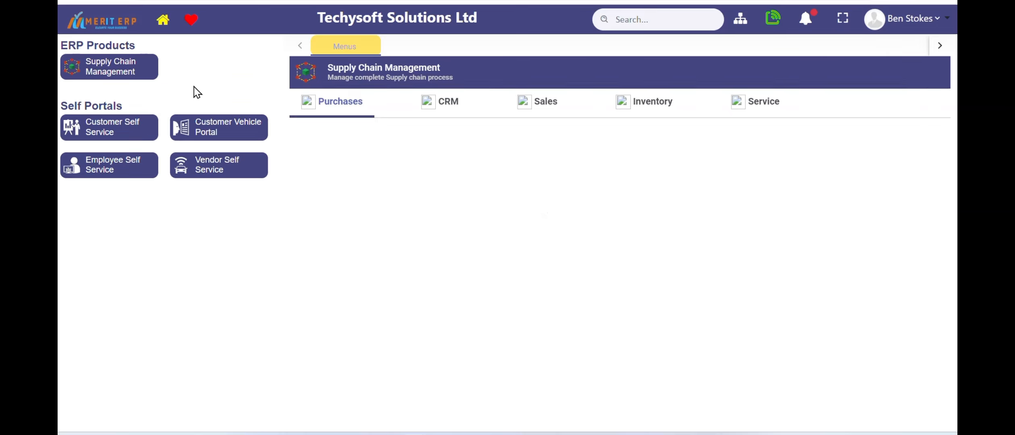
{"action": "left_click", "coordinate": [541, 106]}
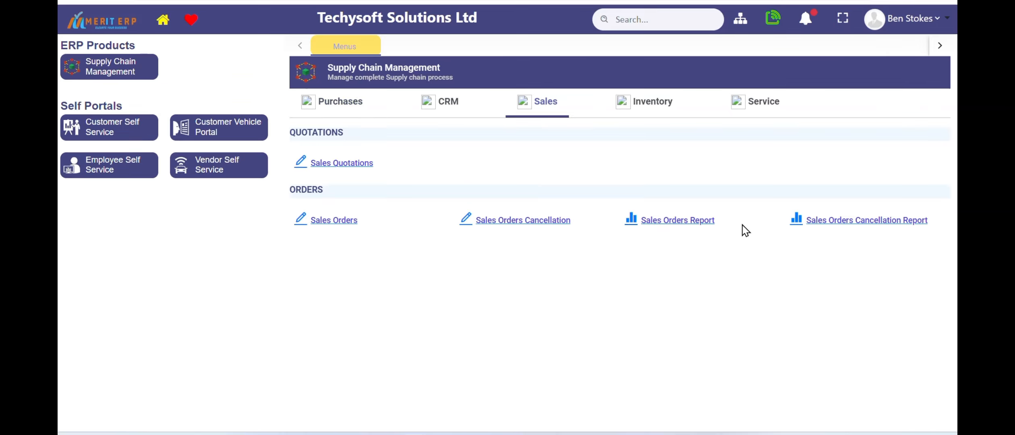
{"action": "left_click", "coordinate": [441, 103]}
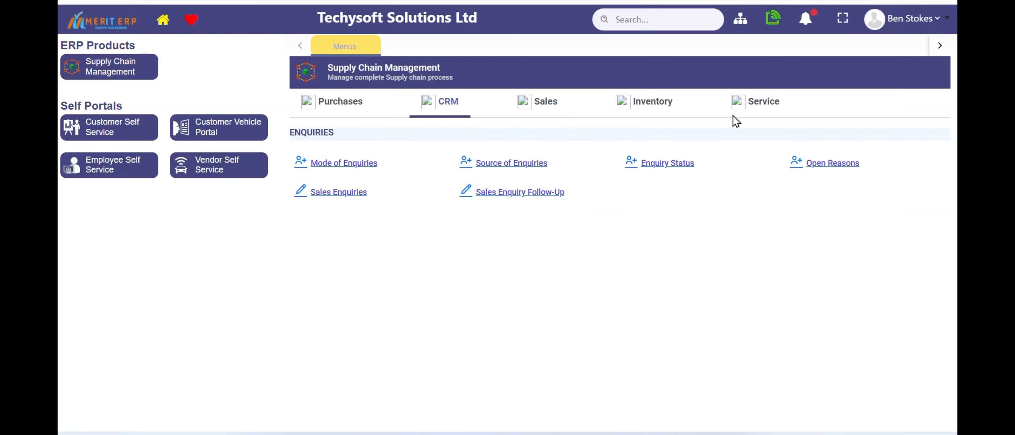
Log out of the employee's account
{"action": "left_click", "coordinate": [913, 24]}
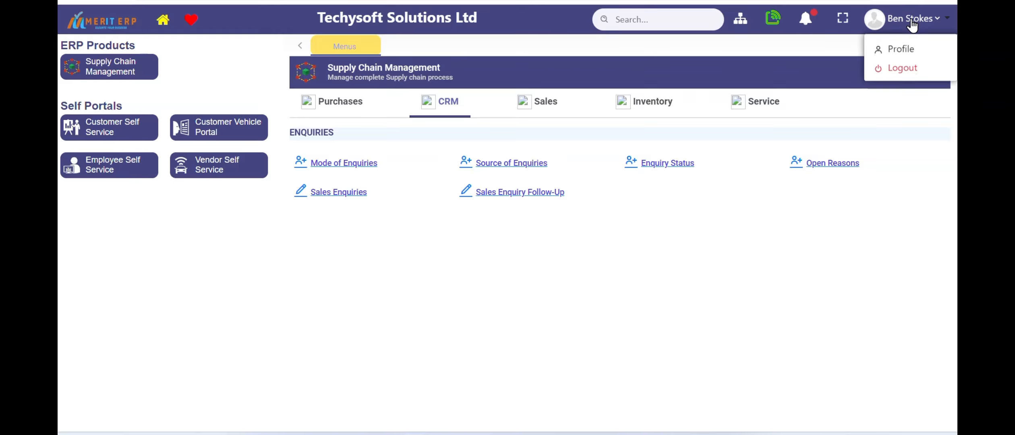
{"action": "left_click", "coordinate": [913, 65]}
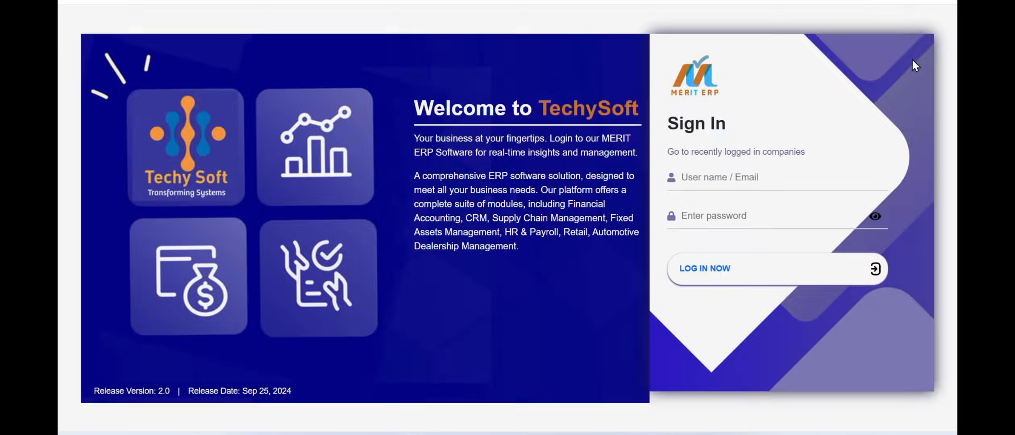